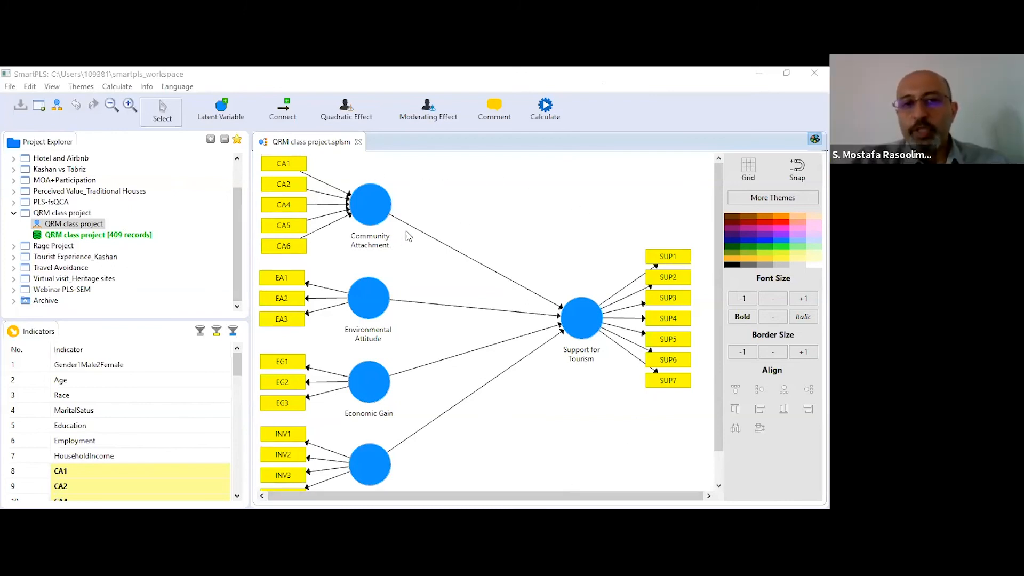
Step: Switch the Community Attachment construct from formative to reflective measurement
right_click(372, 204)
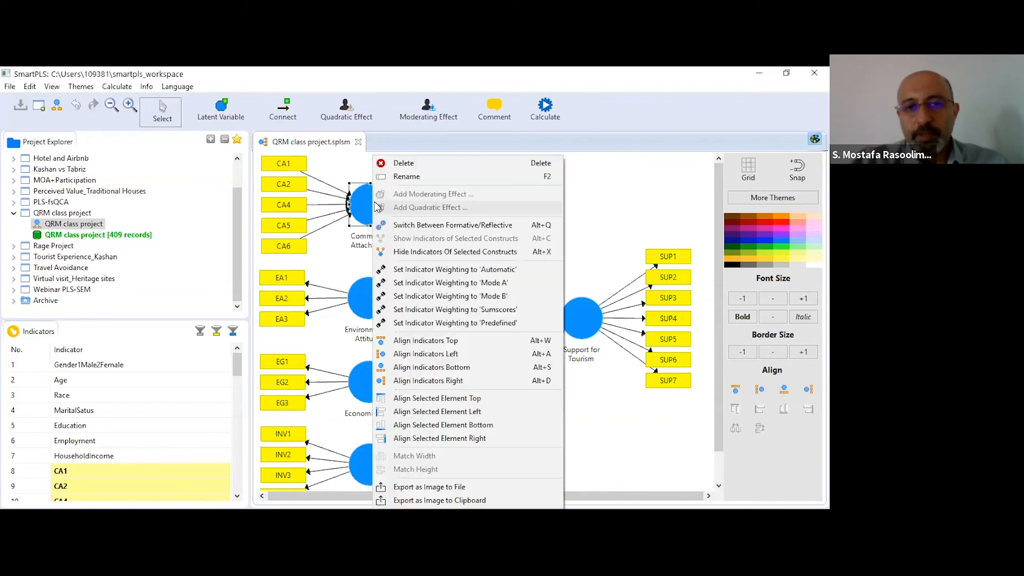
click(422, 223)
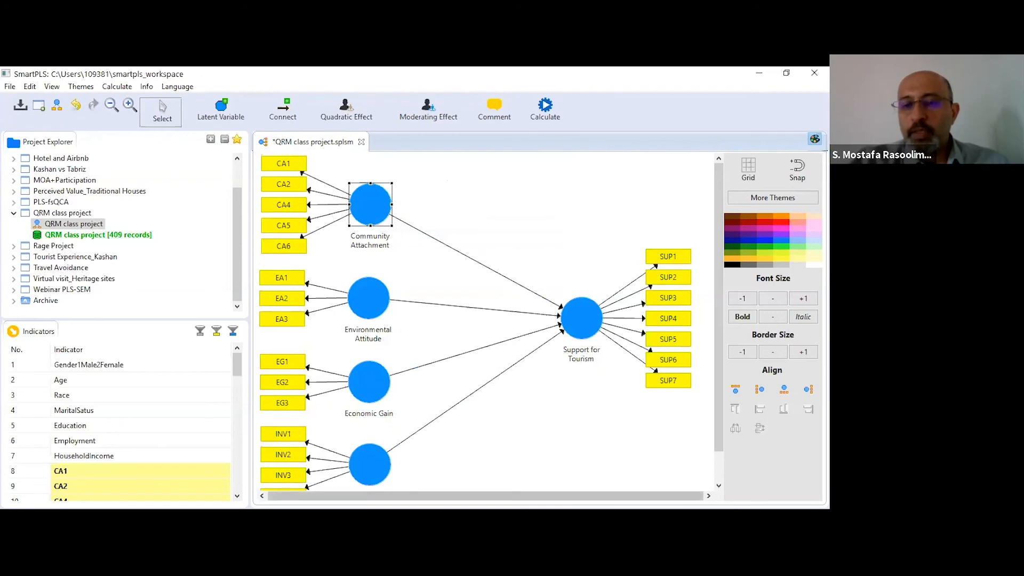
scroll(522, 401, down, 1)
scroll(522, 401, up, 1)
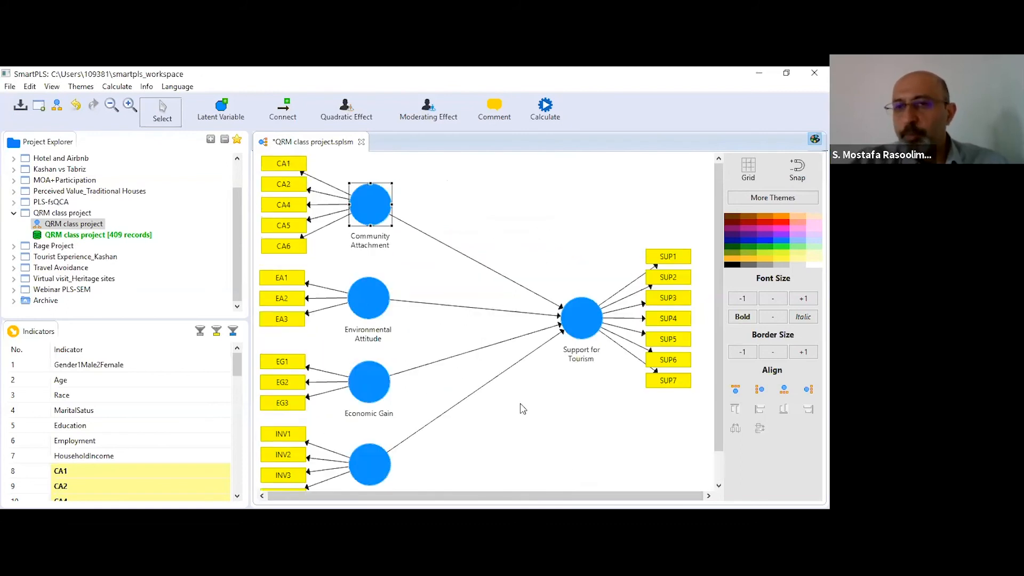
click(462, 190)
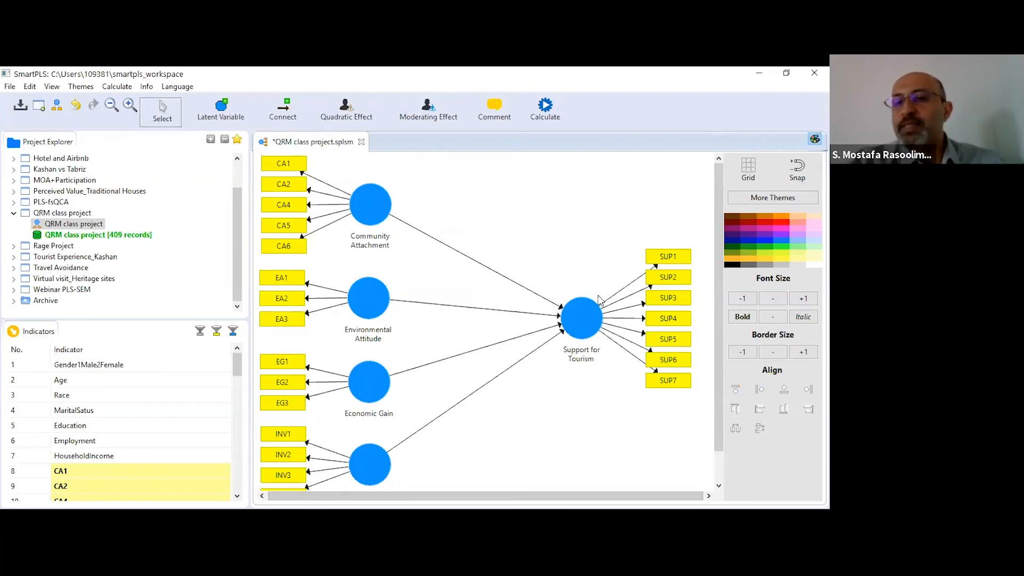
Step: Shift the Support for Tourism construct slightly farther from the predictors and hide the indicators of all constructs
click(587, 323)
drag(587, 323, 602, 325)
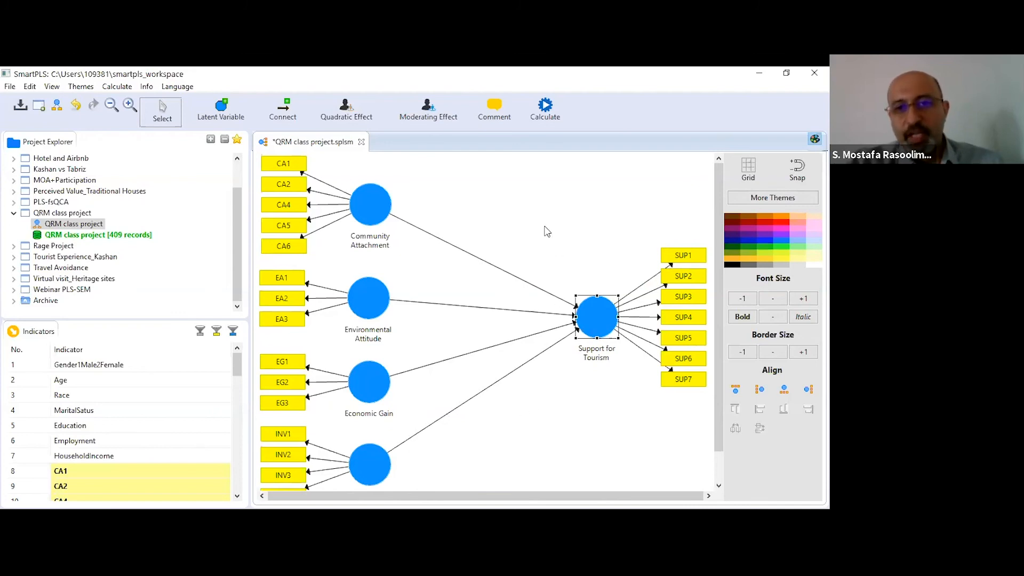
click(602, 416)
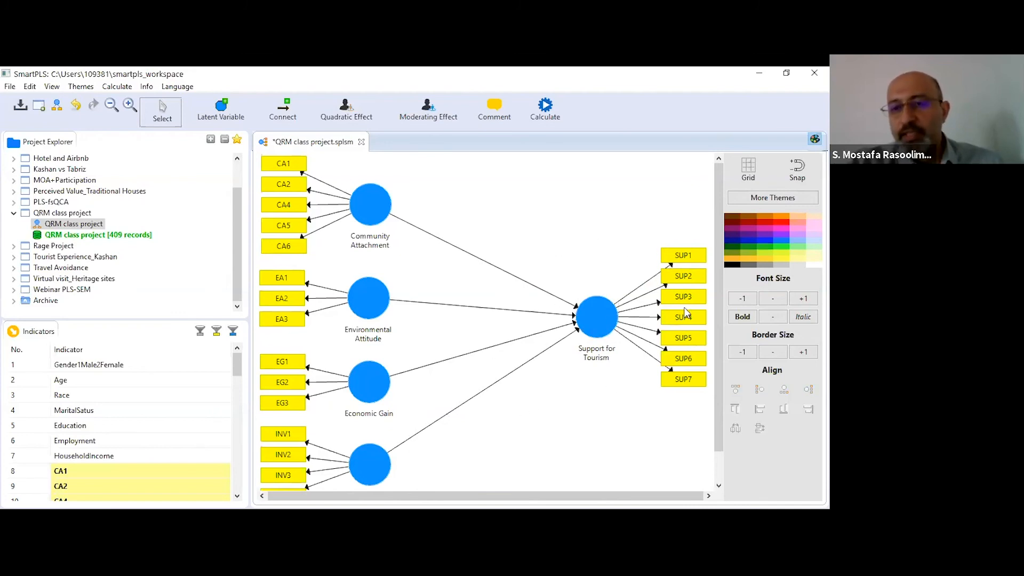
right_click(499, 194)
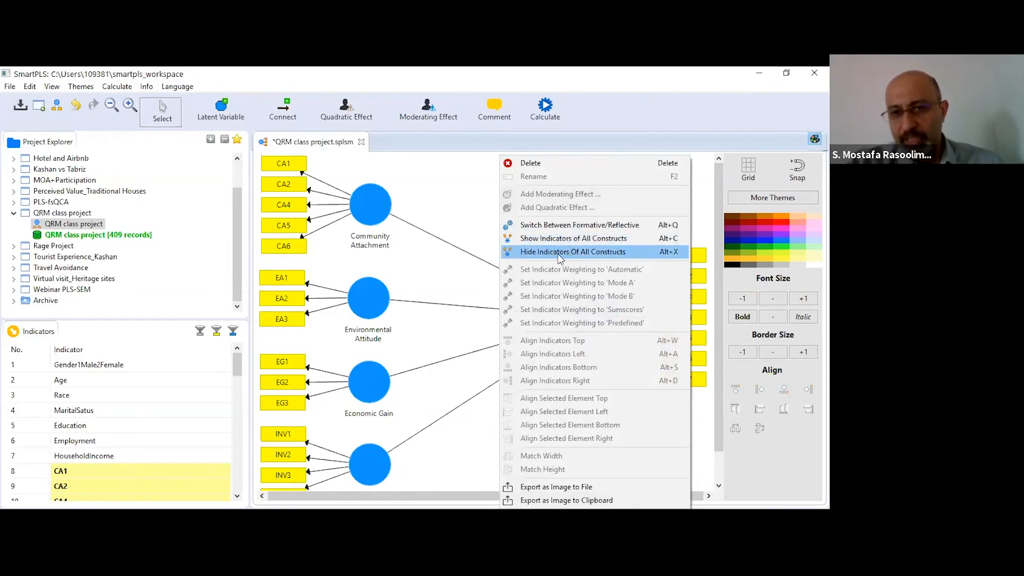
click(605, 253)
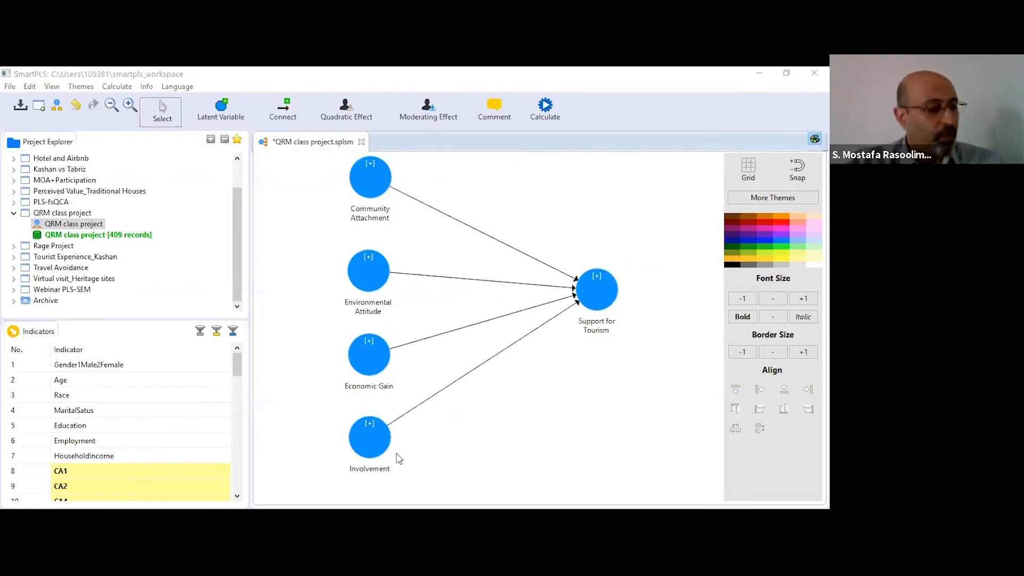
Step: Add a latent variable above Support for Tourism and name it "Residents' Perceptions"
click(218, 101)
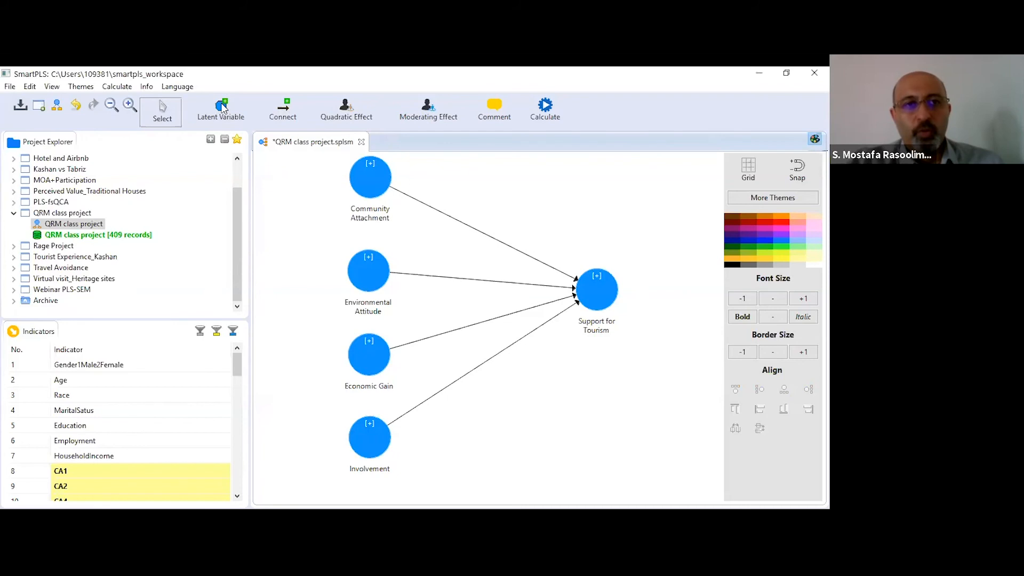
click(510, 172)
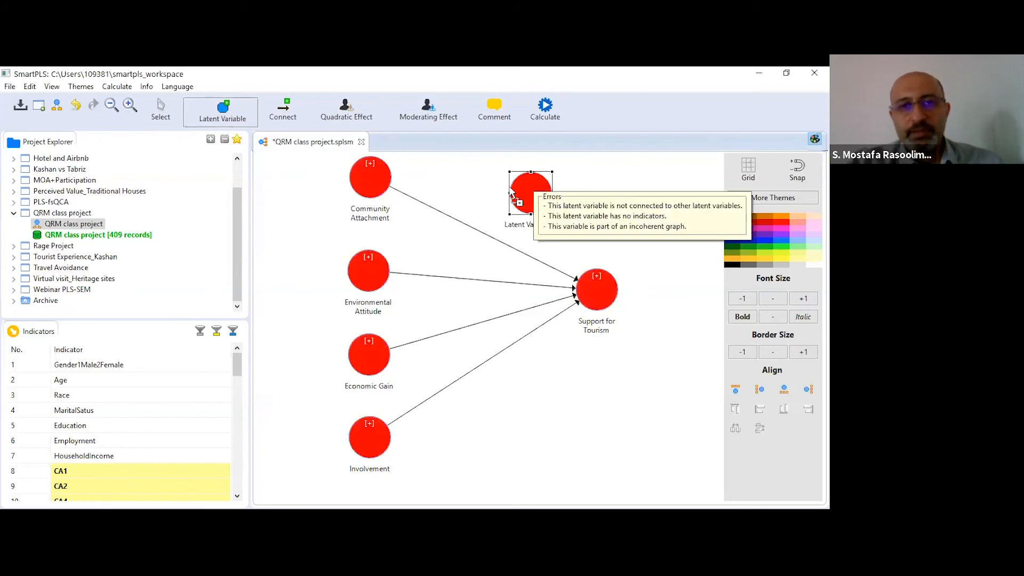
click(161, 109)
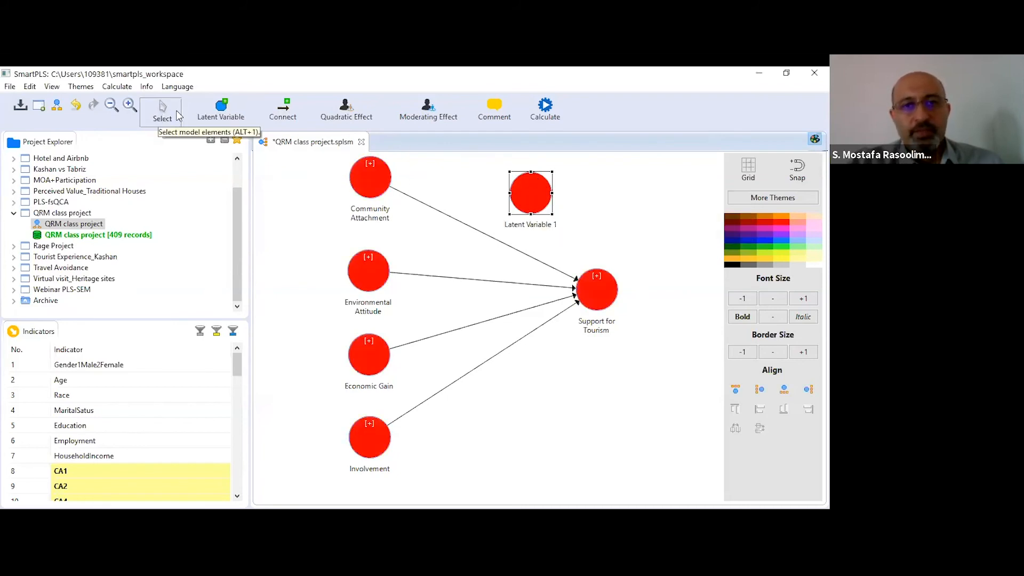
right_click(529, 181)
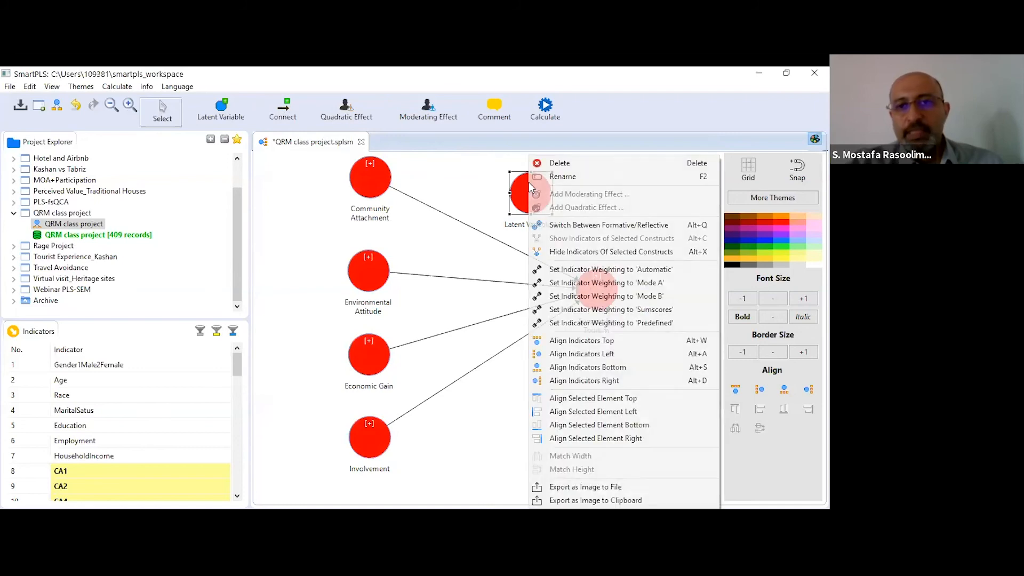
click(571, 178)
text(Residents' Pe)
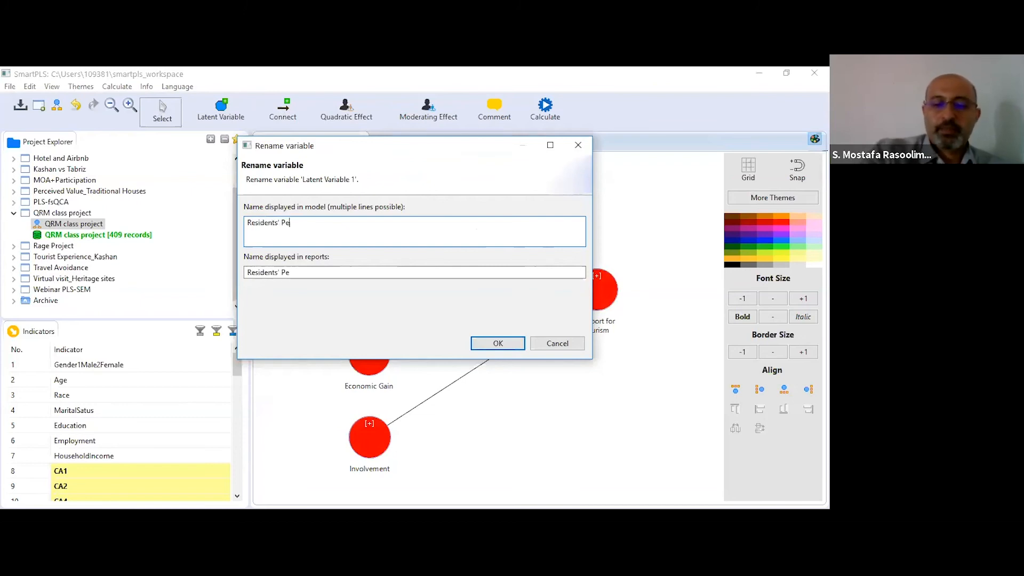
text(rceptions)
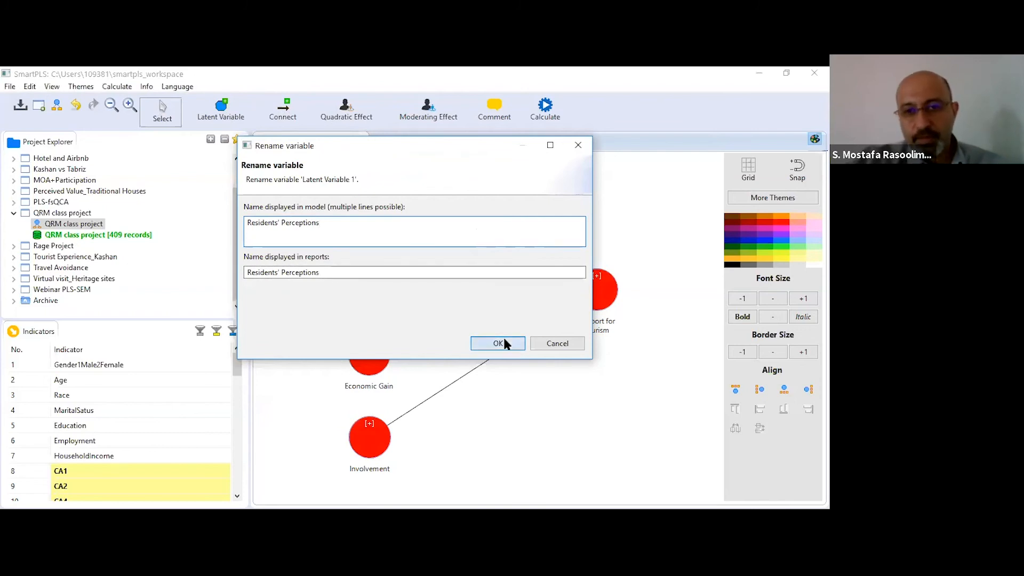
click(504, 341)
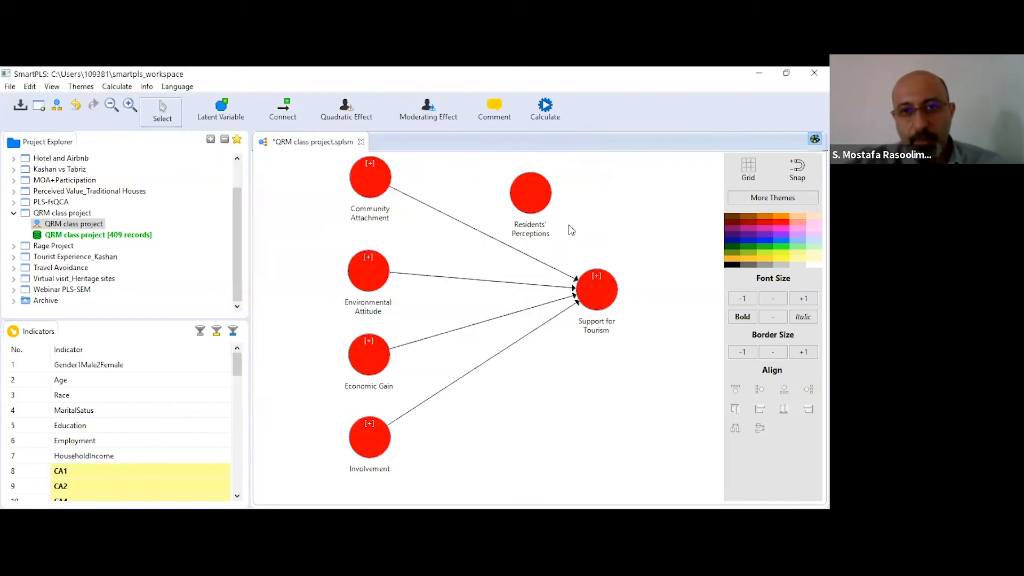
Step: Assign the indicators PP1 to PP5 to the Residents' Perceptions construct
scroll(104, 404, down, 3)
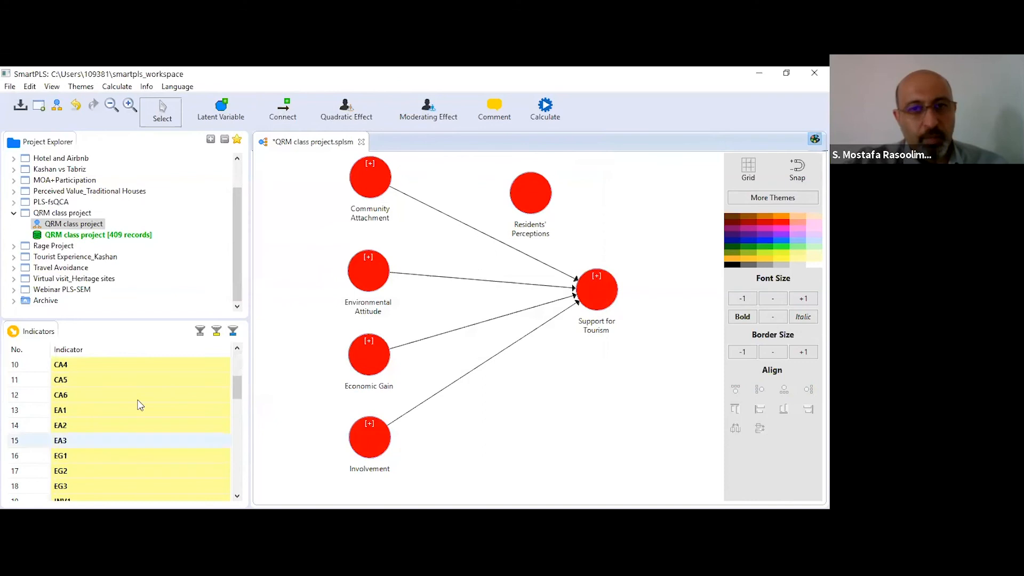
scroll(127, 410, down, 4)
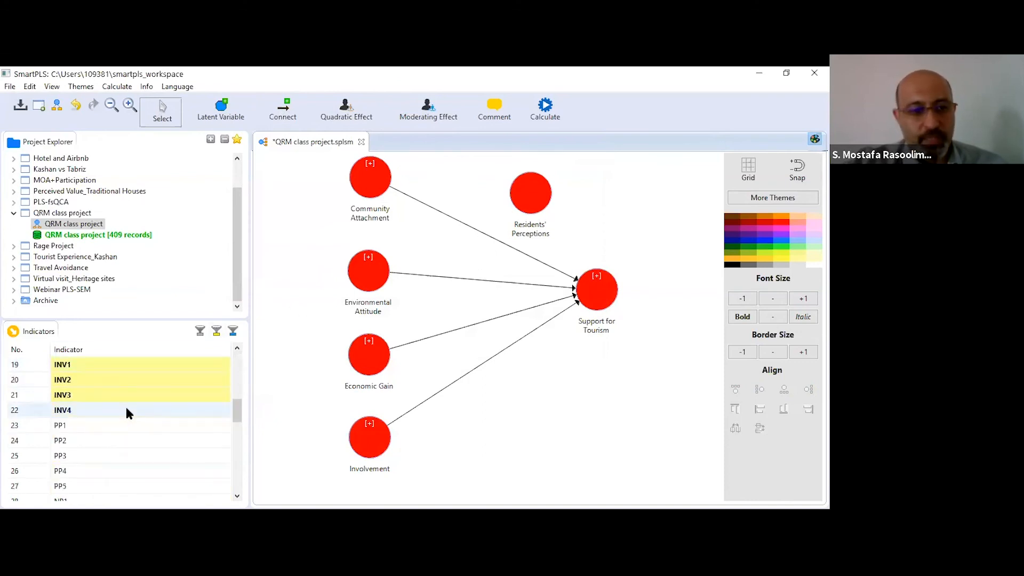
click(65, 378)
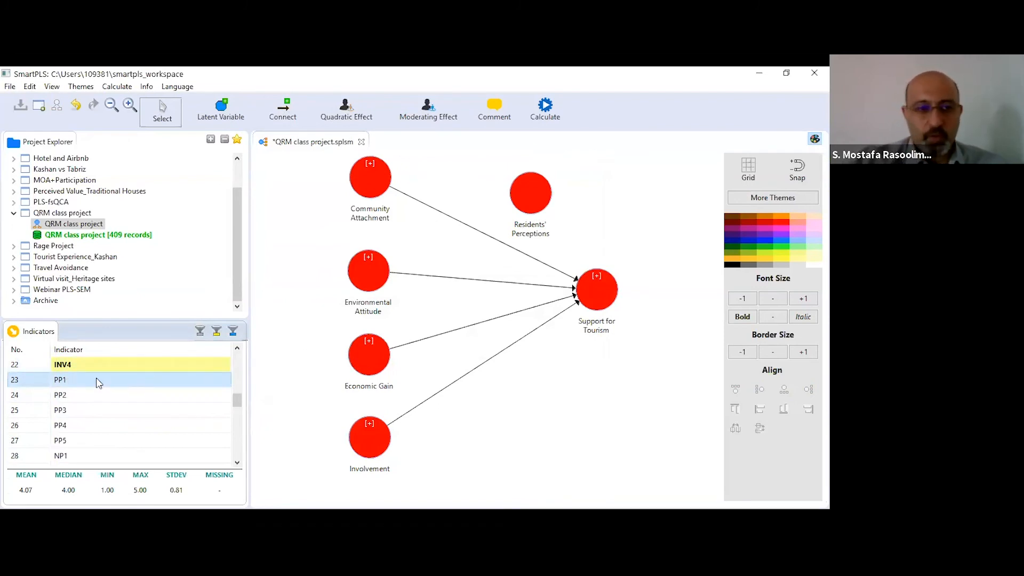
key(shift+Down)
key(shift+Down)
key(shift+Down)
key(shift+Down)
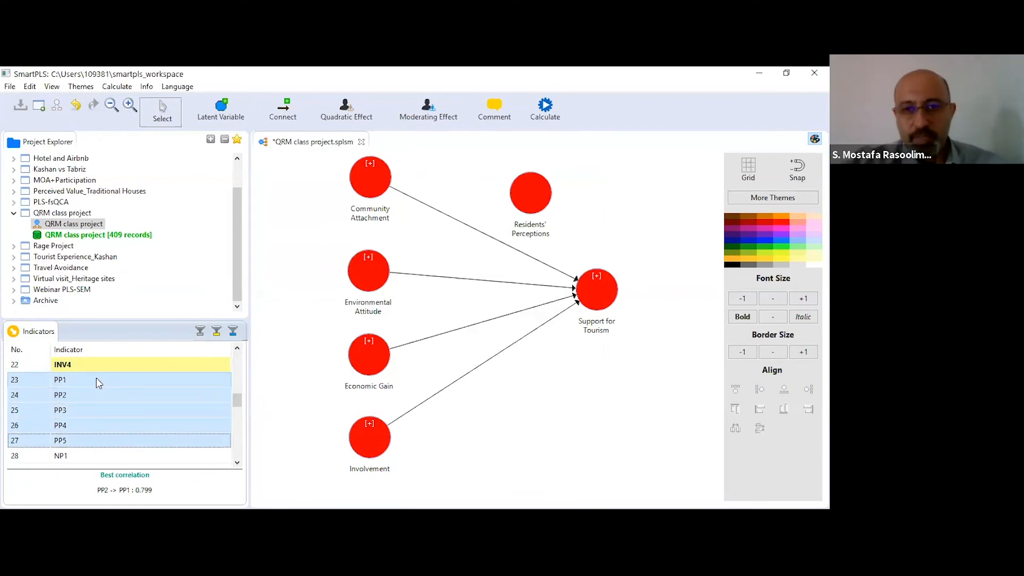
drag(101, 394, 550, 192)
click(548, 194)
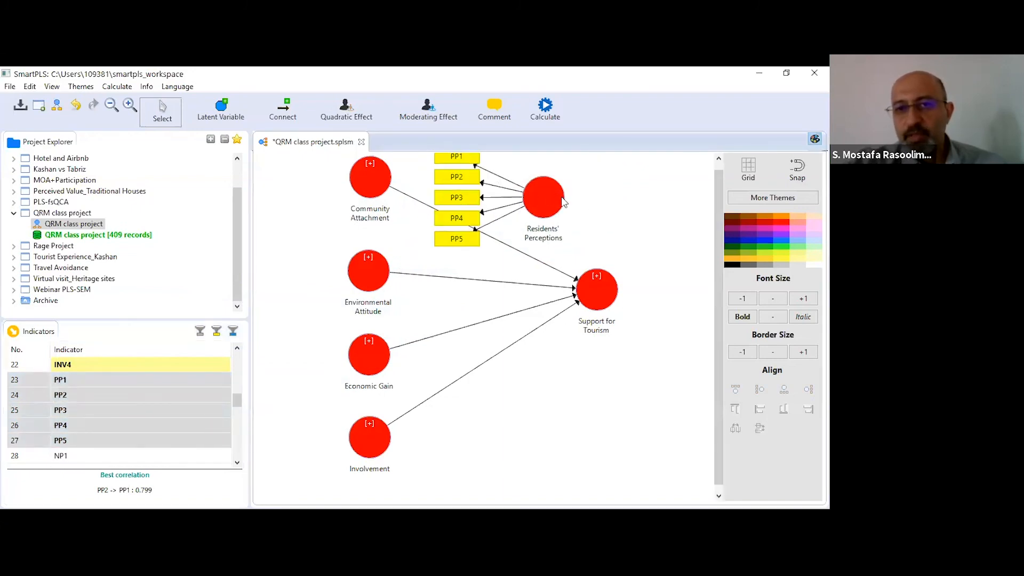
Step: Rename the Residents' Perceptions construct as "Positive Residents' Perceptions"
right_click(529, 190)
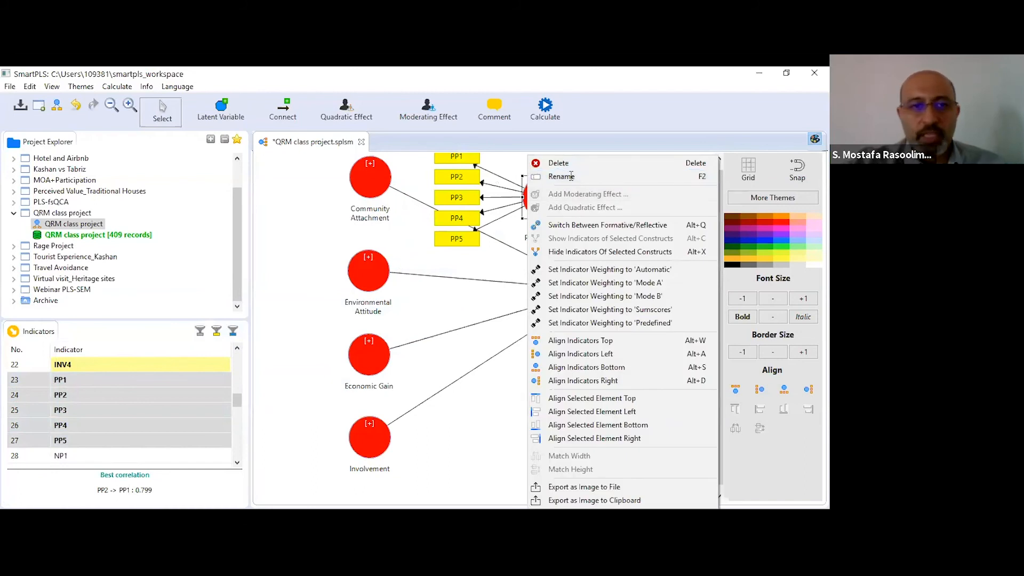
click(561, 177)
click(249, 224)
text(Posi)
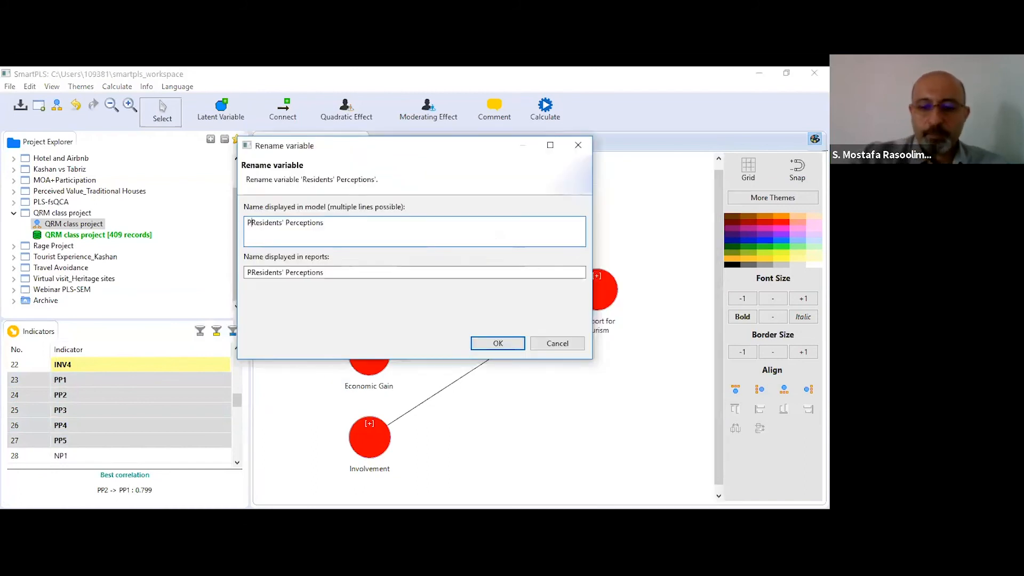
text(tive)
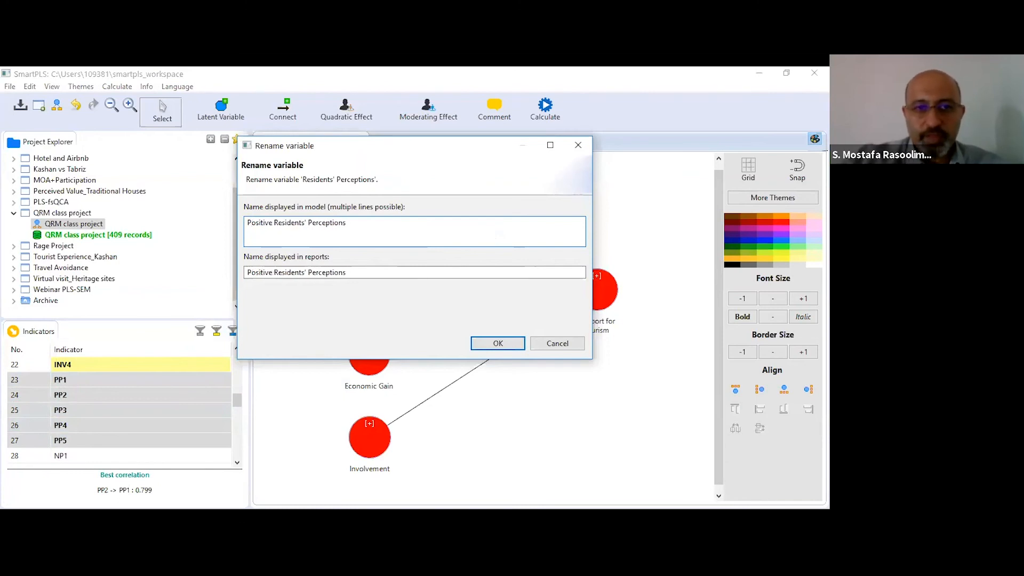
click(498, 343)
click(604, 224)
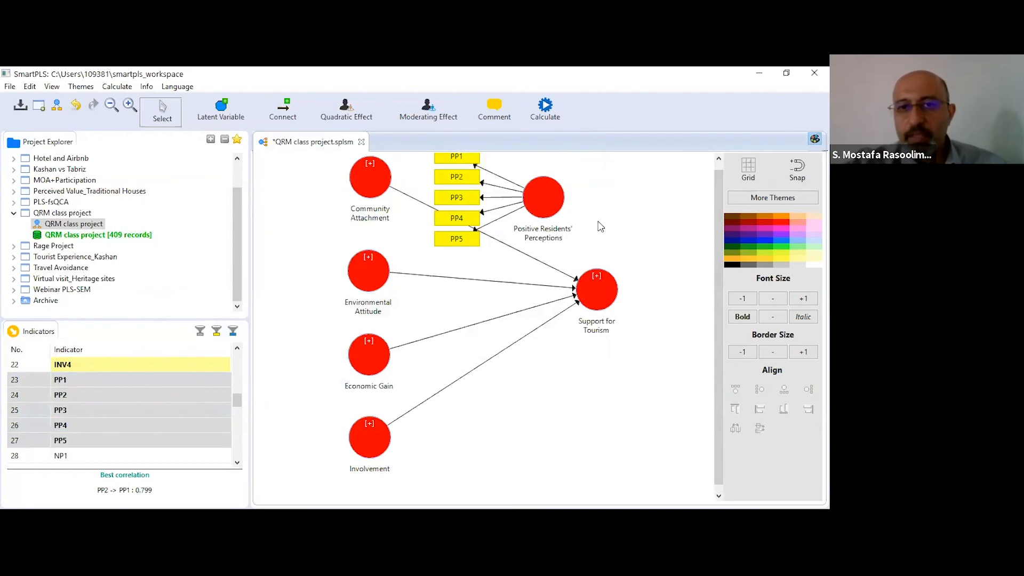
Step: Hide the indicators of Positive Residents' Perceptions and move the construct slightly upward
right_click(552, 198)
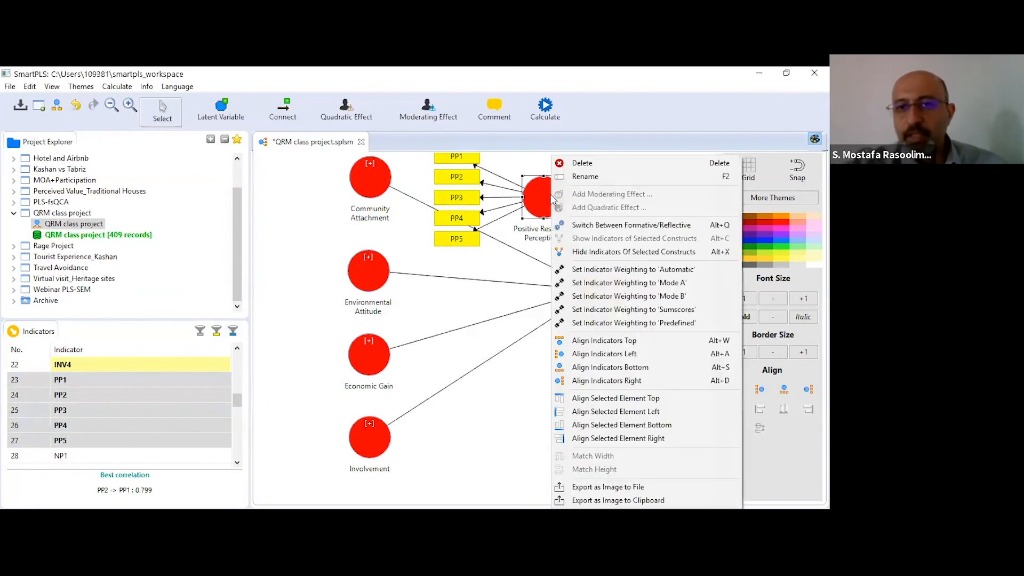
click(612, 250)
drag(555, 200, 560, 190)
click(627, 218)
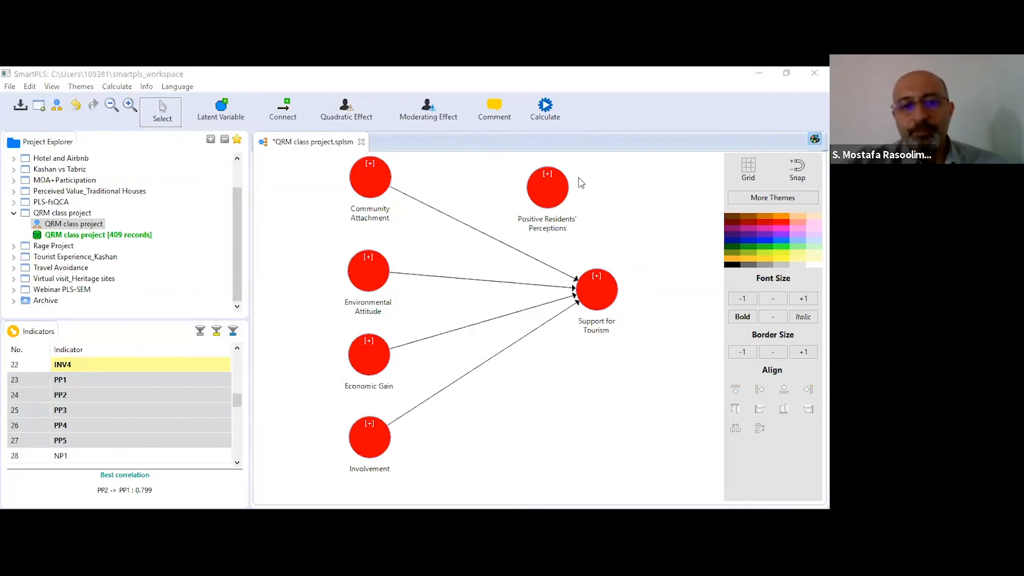
Step: Connect Community Attachment, Environmental Attitude, Economic Gain and Involvement to Positive Residents' Perceptions, and connect that construct to Support for Tourism
click(284, 109)
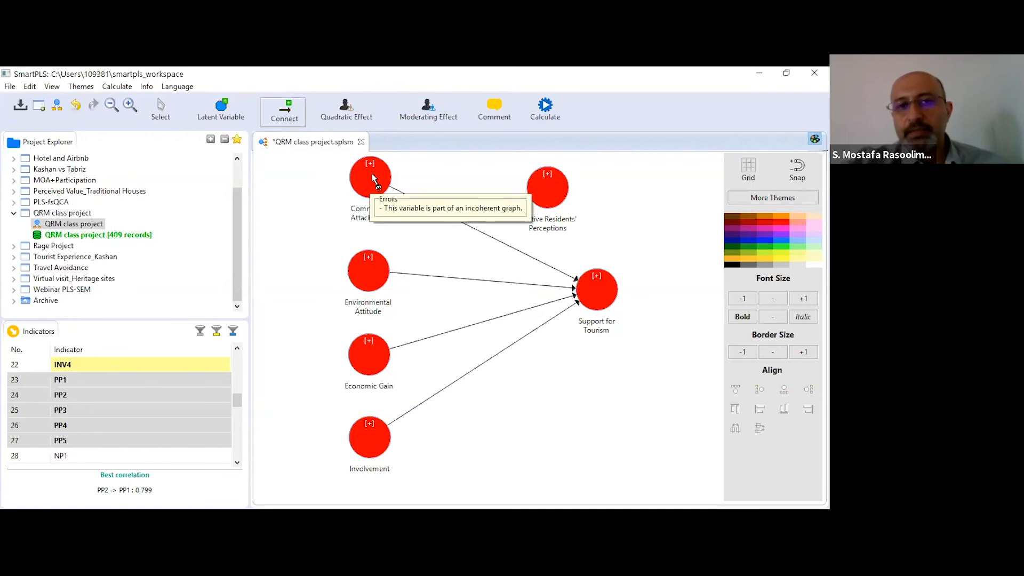
mouse_move(372, 174)
mouse_down()
mouse_move(480, 171)
mouse_move(550, 188)
mouse_move(597, 288)
mouse_up()
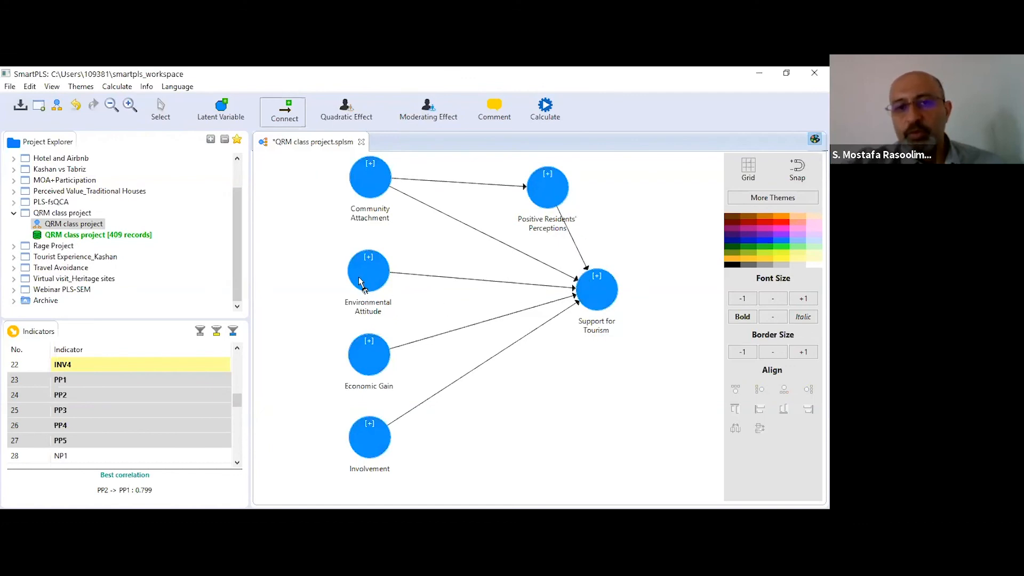
drag(372, 269, 548, 193)
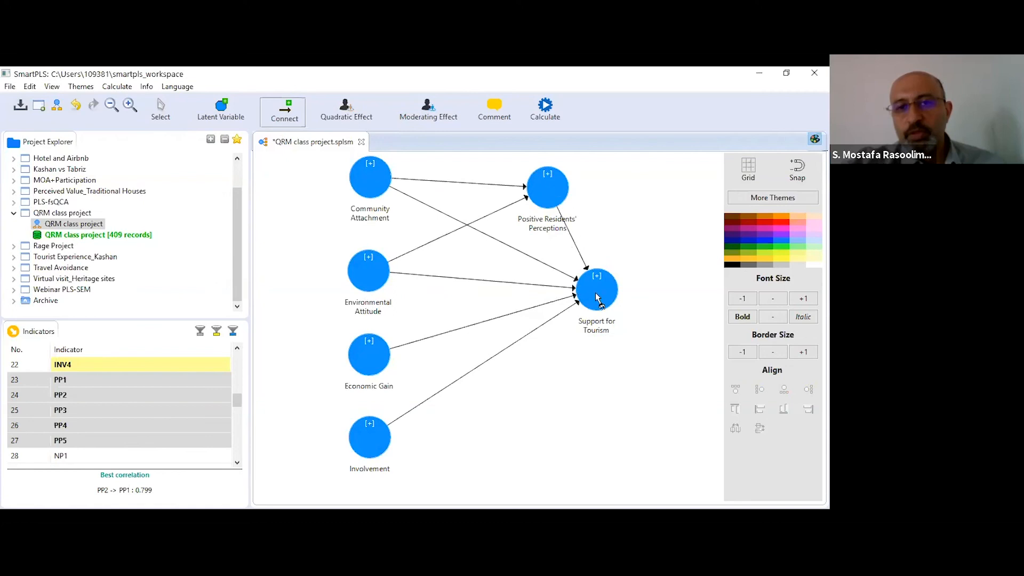
drag(370, 356, 544, 200)
drag(373, 423, 544, 206)
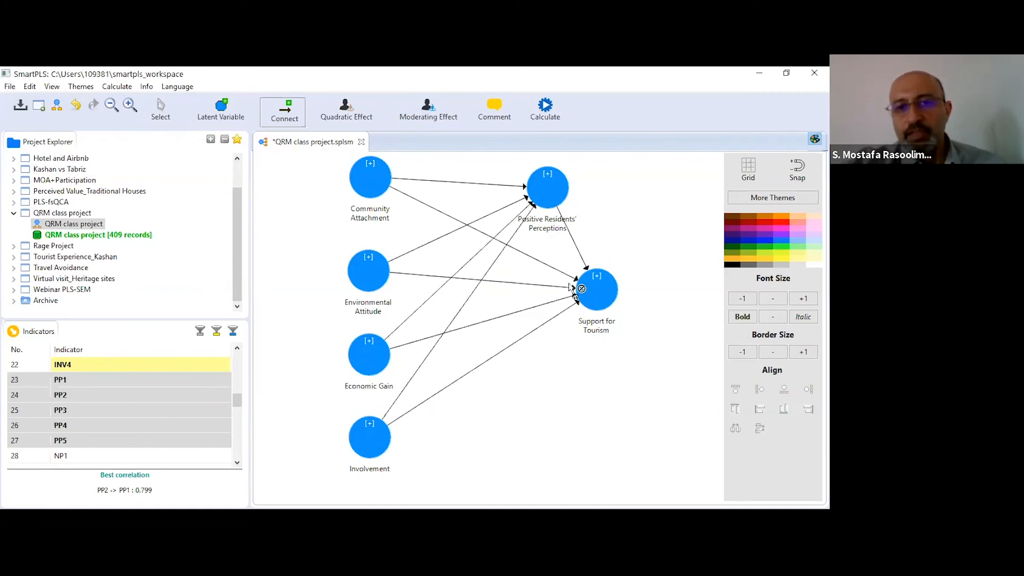
click(162, 112)
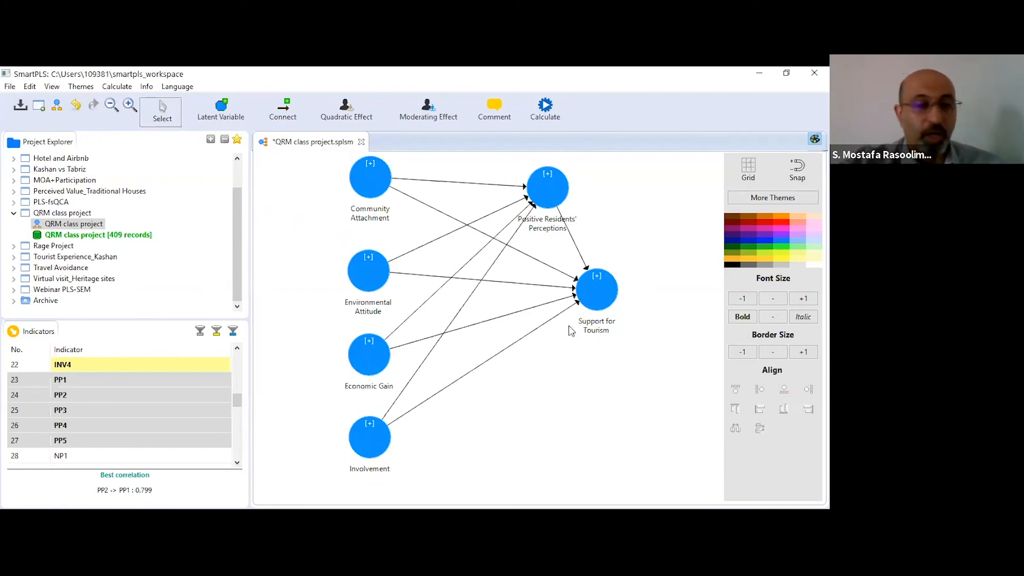
Step: Delete the direct paths from Community Attachment, Environmental Attitude, Economic Gain and Involvement to Support for Tourism
right_click(427, 207)
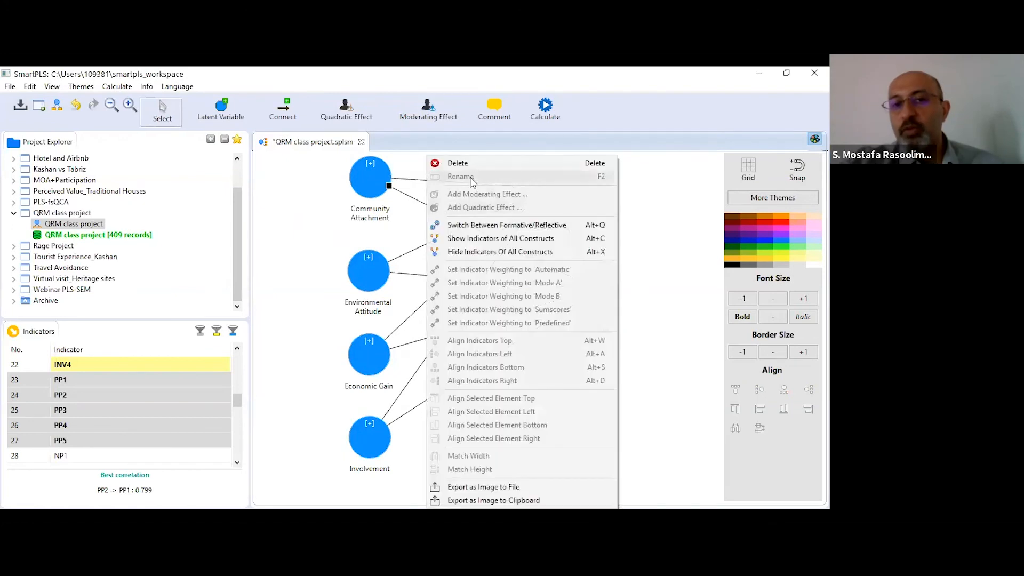
click(454, 164)
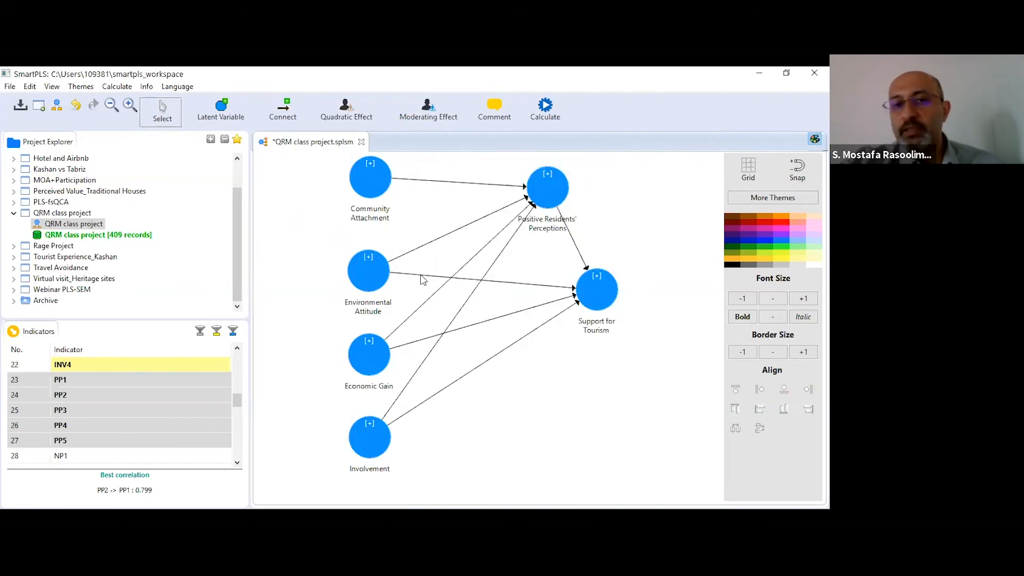
right_click(521, 287)
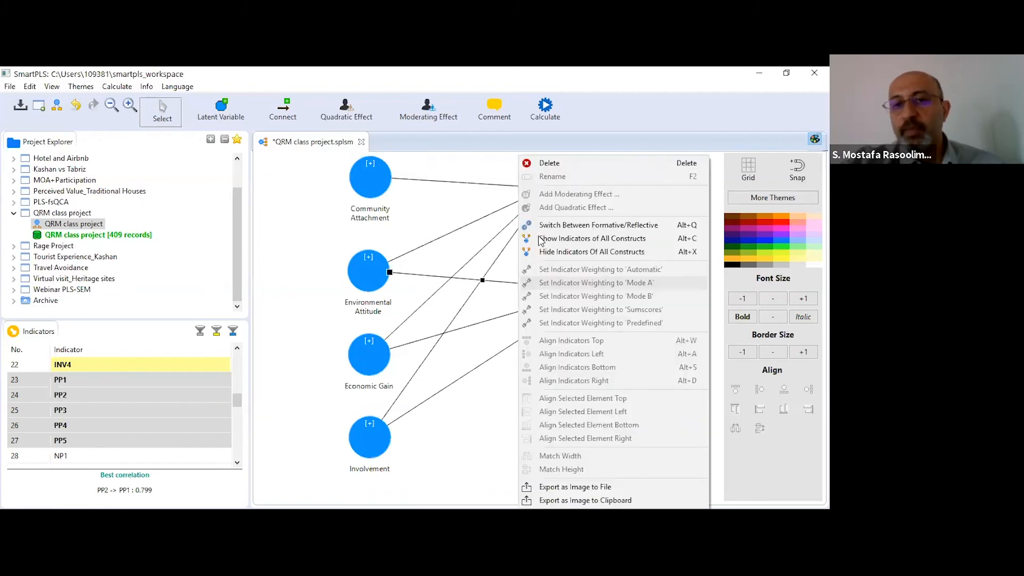
click(547, 165)
click(532, 309)
right_click(533, 309)
click(565, 164)
click(542, 327)
right_click(542, 329)
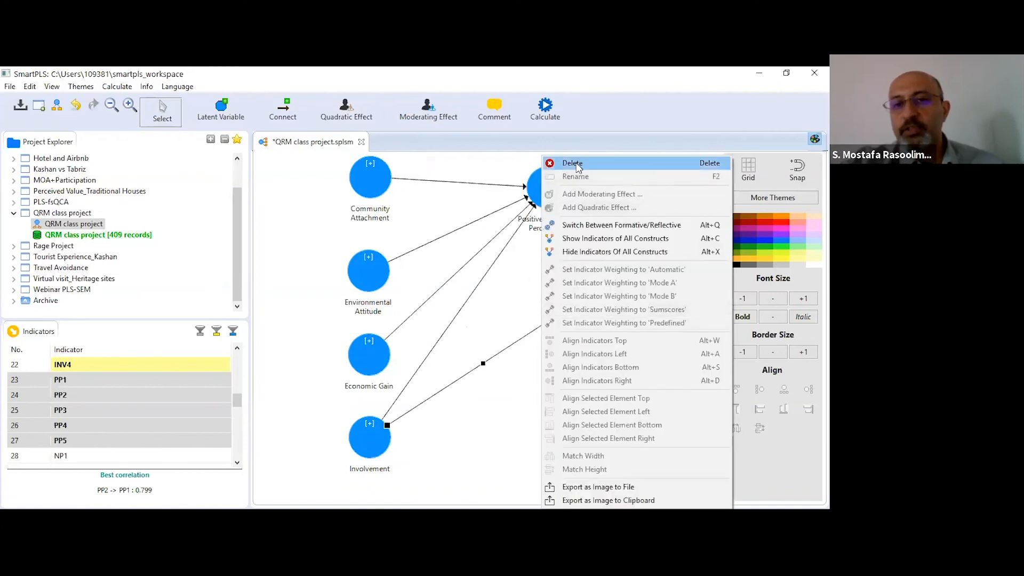
click(549, 165)
Step: Move Support for Tourism farther away from Positive Residents' Perceptions and shift Community Attachment slightly outward from the model's centre
drag(661, 295, 661, 293)
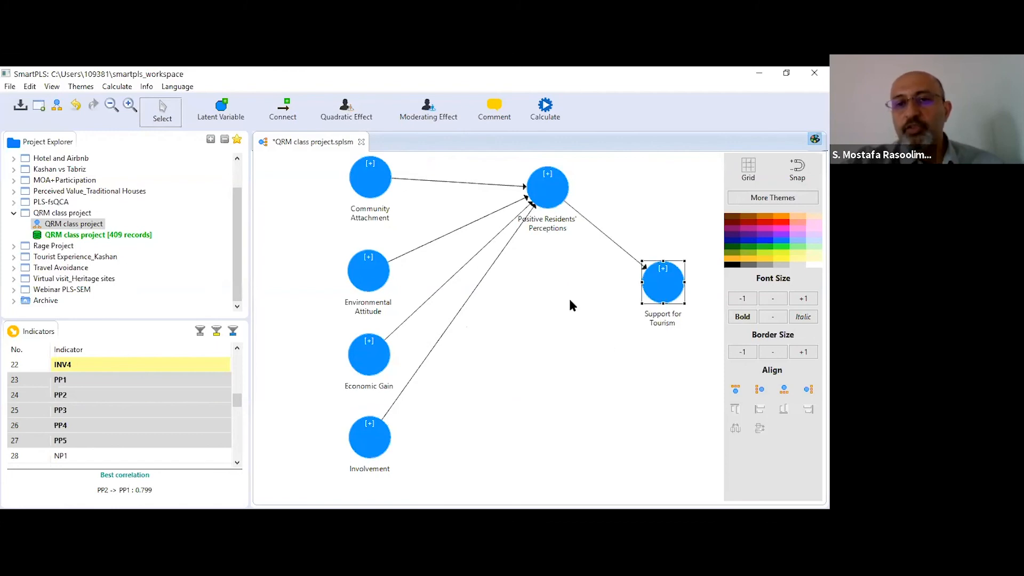
click(360, 199)
drag(360, 198, 355, 203)
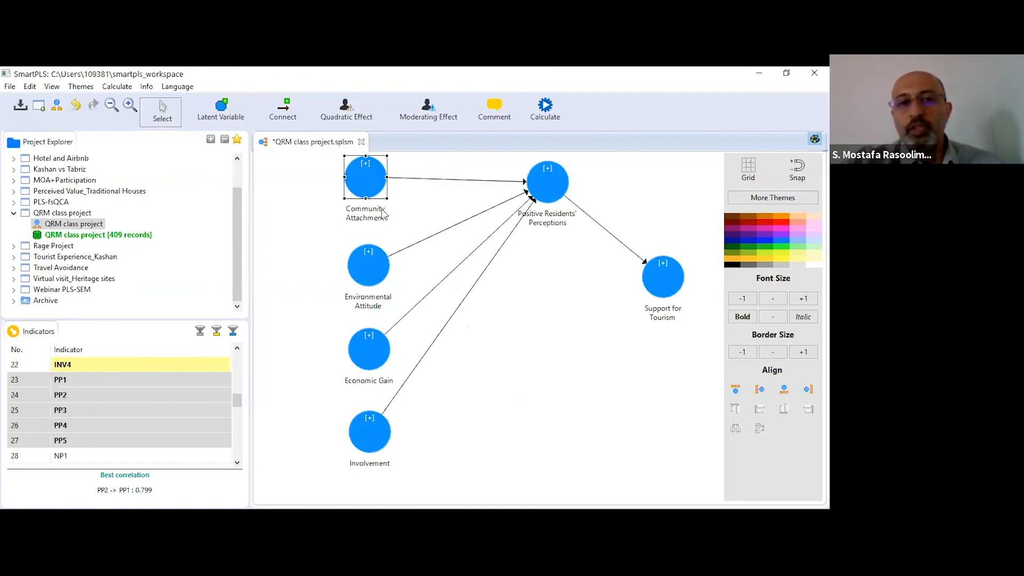
click(564, 339)
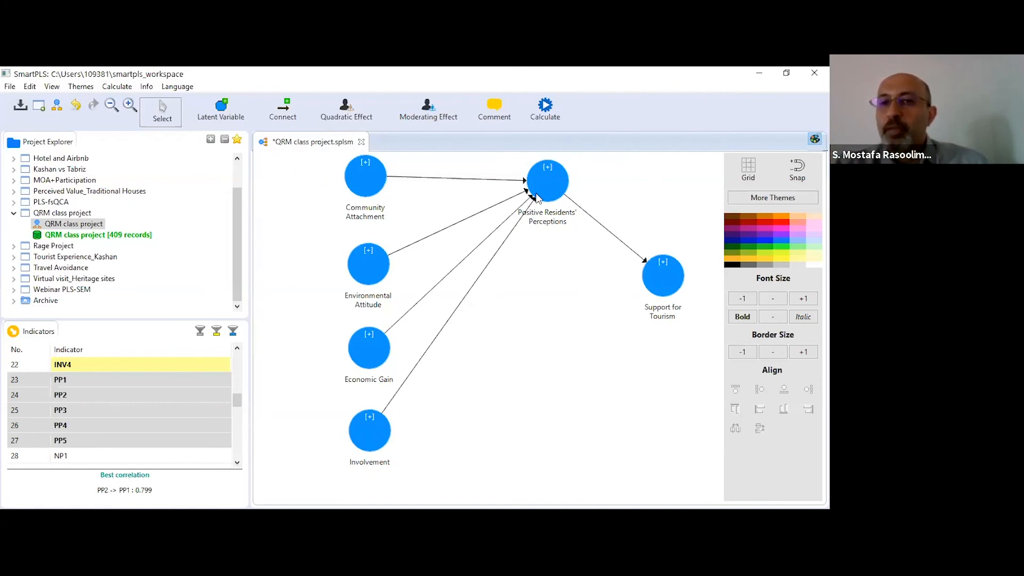
Step: Run the PLS Algorithm with the Path weighting scheme, 300 maximum iterations and stop criterion 7, opening the full report
click(547, 110)
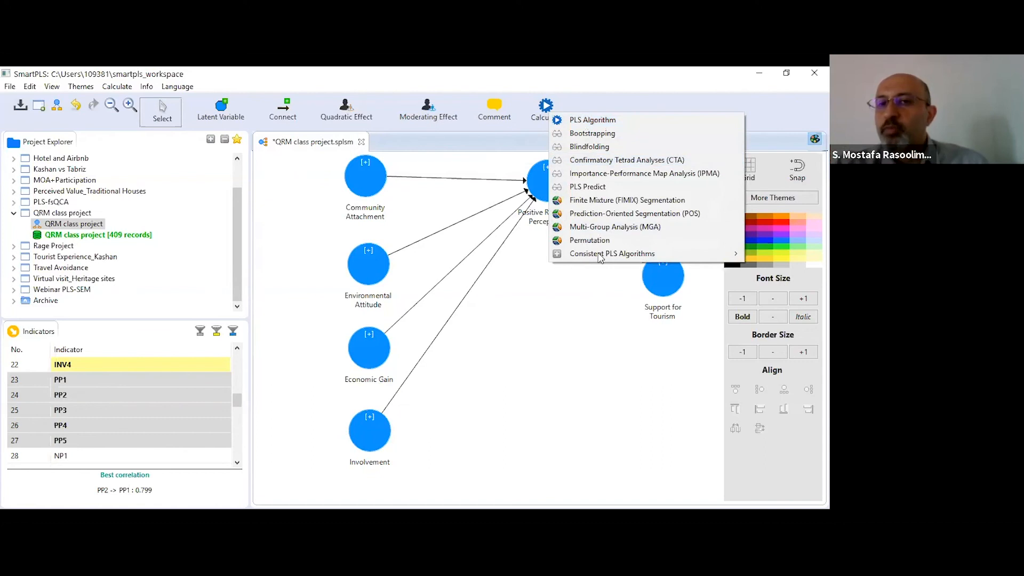
click(596, 120)
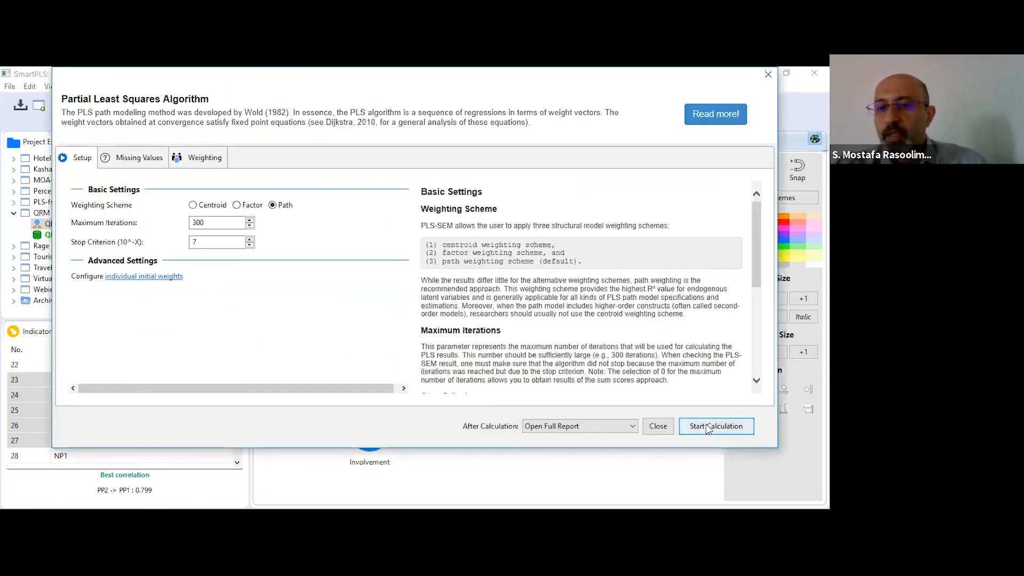
click(708, 427)
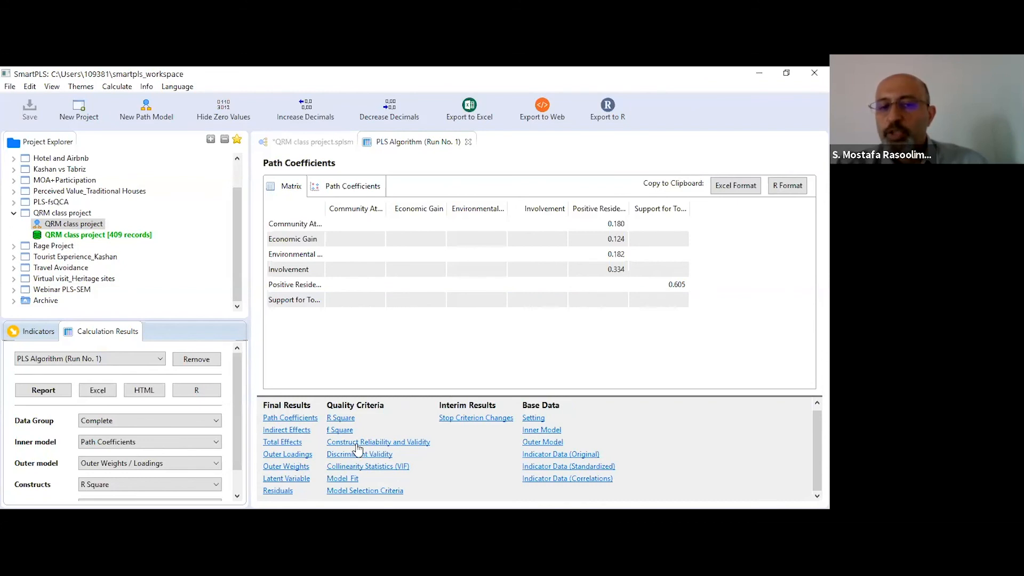
Step: Review the construct reliability and validity and the discriminant validity results, and compare them with the path model
click(406, 442)
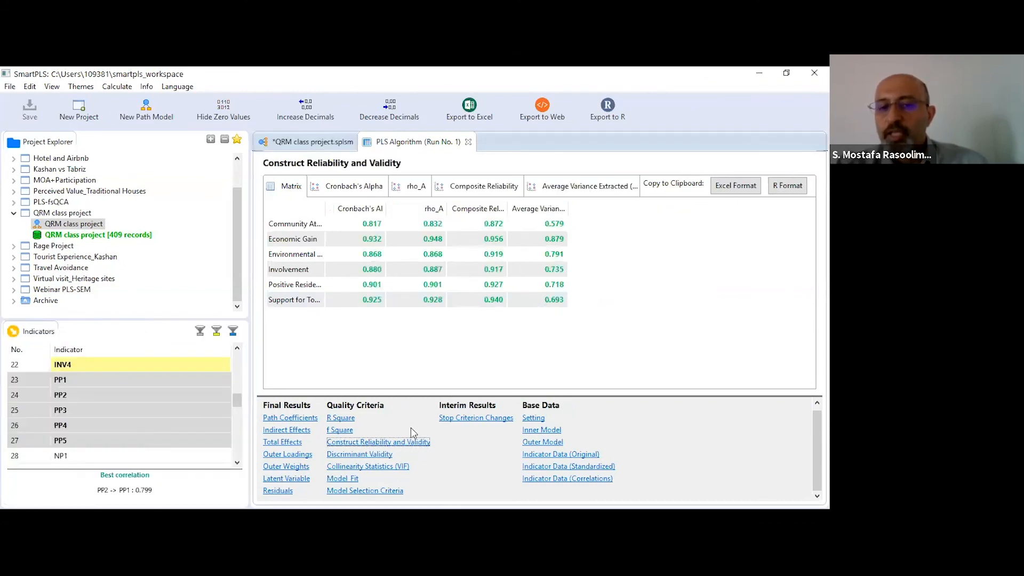
click(363, 455)
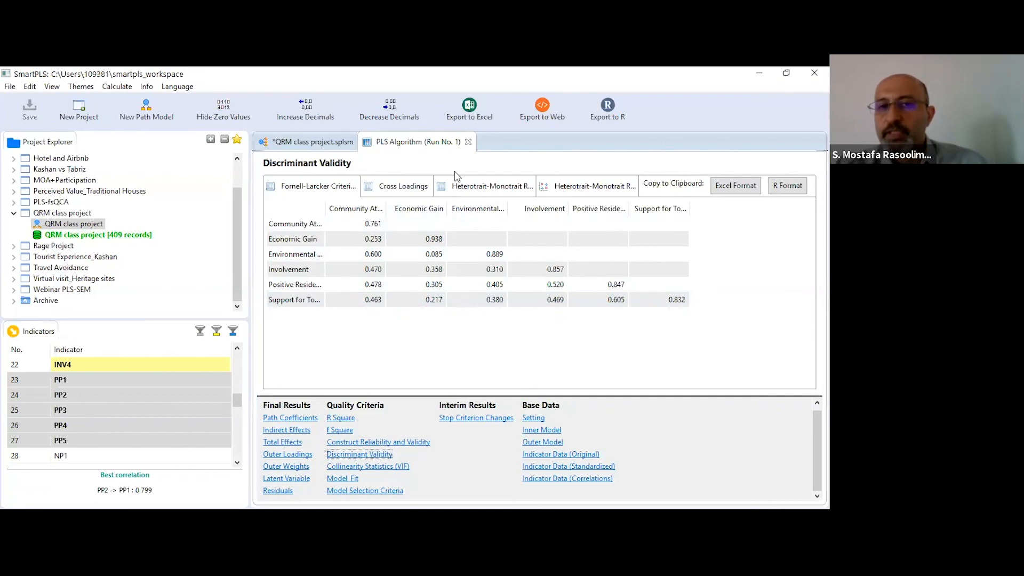
click(312, 141)
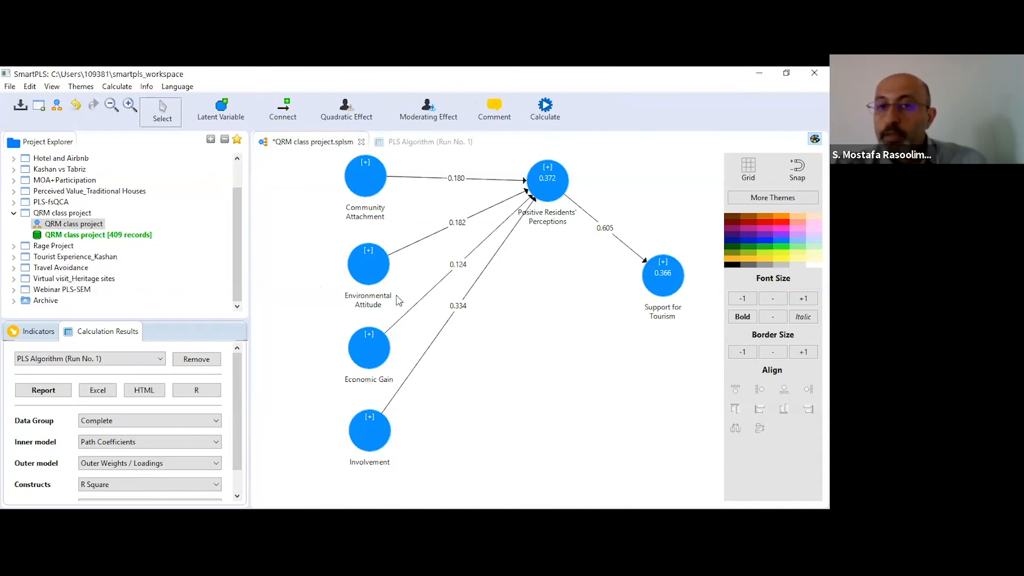
click(426, 142)
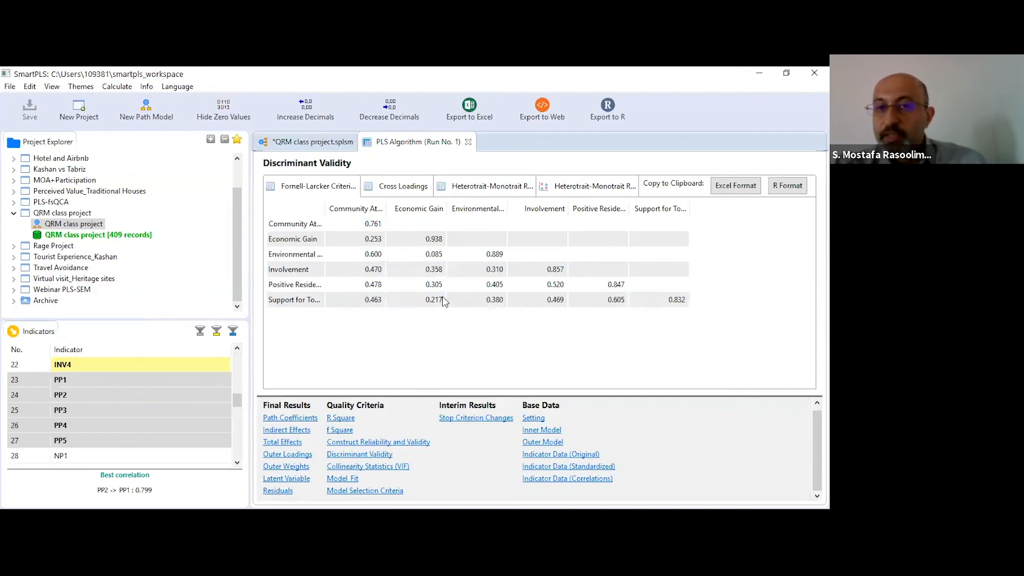
click(313, 142)
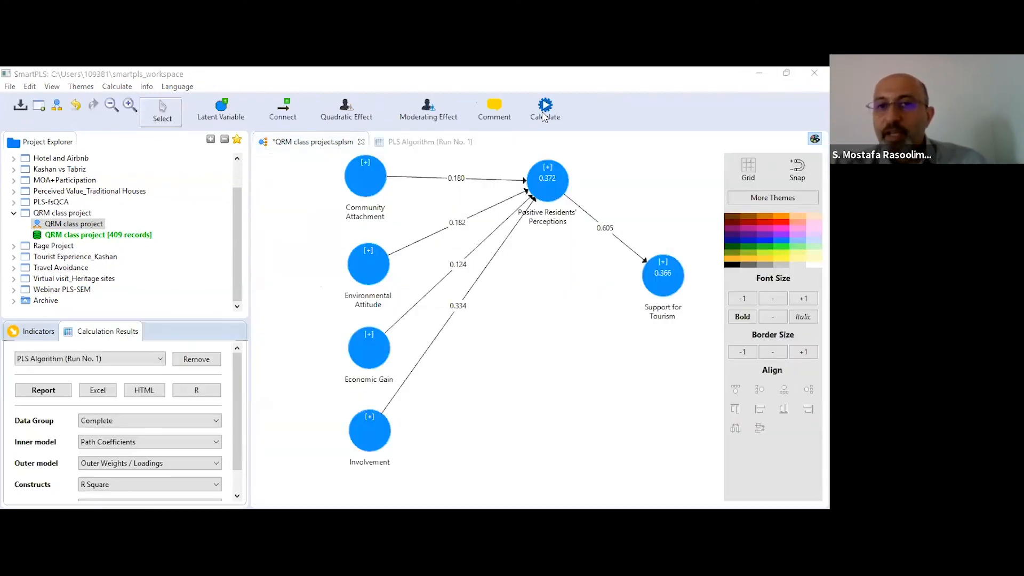
Step: Show the total indirect effects in the PLS report, widening the construct name column and narrowing the empty columns
click(425, 143)
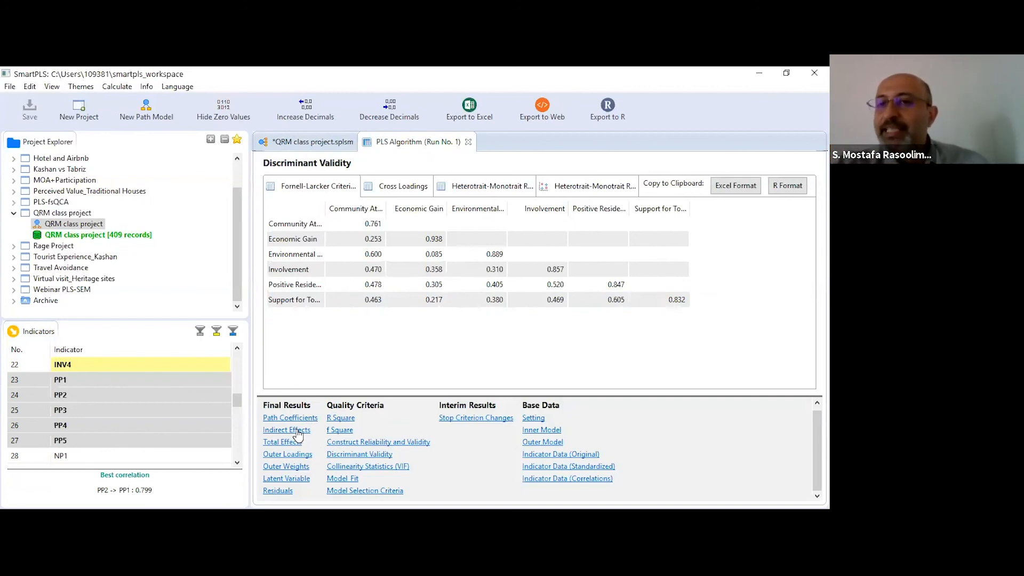
click(297, 432)
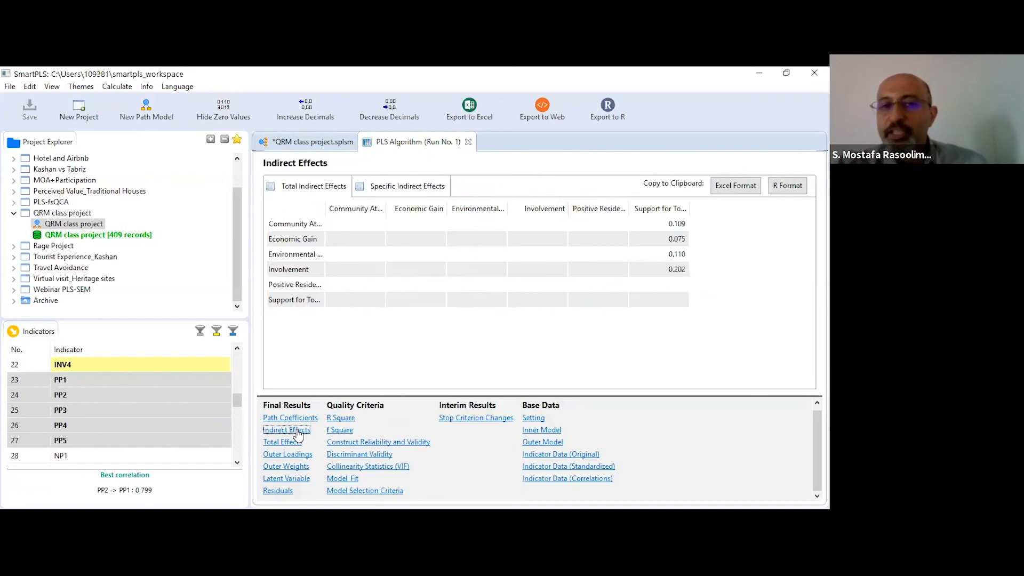
drag(325, 208, 391, 210)
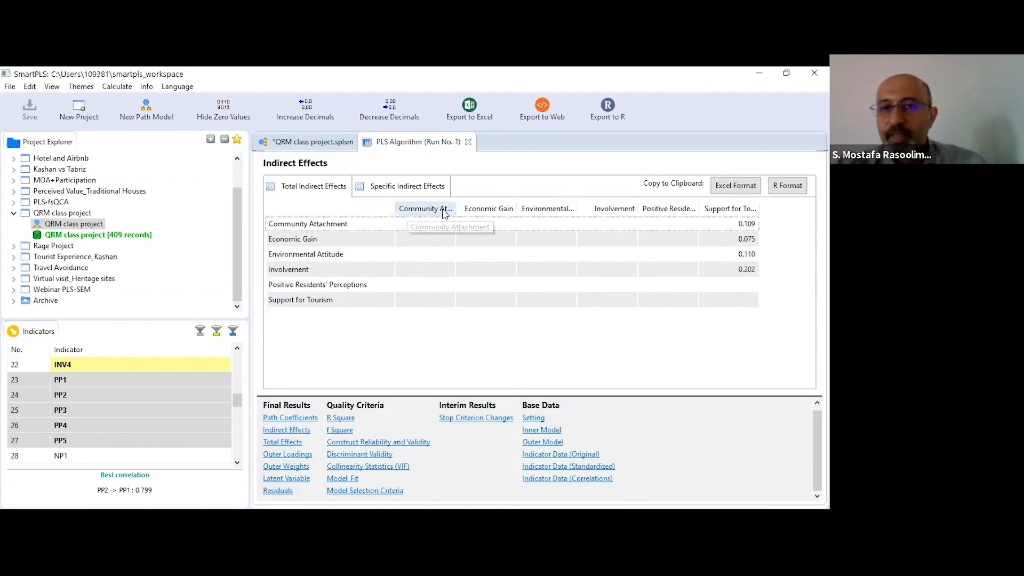
drag(454, 208, 407, 201)
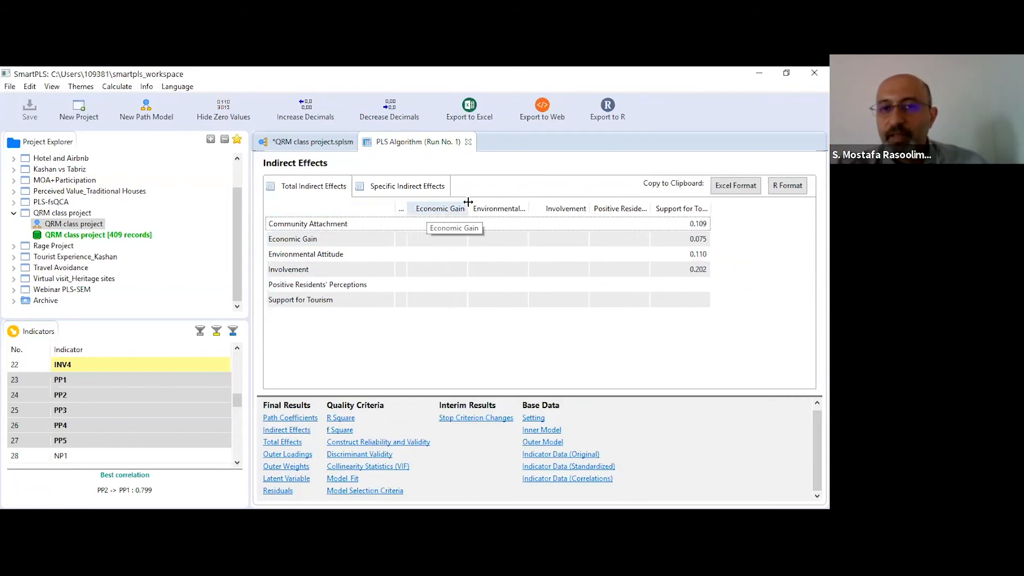
mouse_move(468, 205)
mouse_down()
mouse_move(423, 205)
mouse_move(488, 208)
mouse_up()
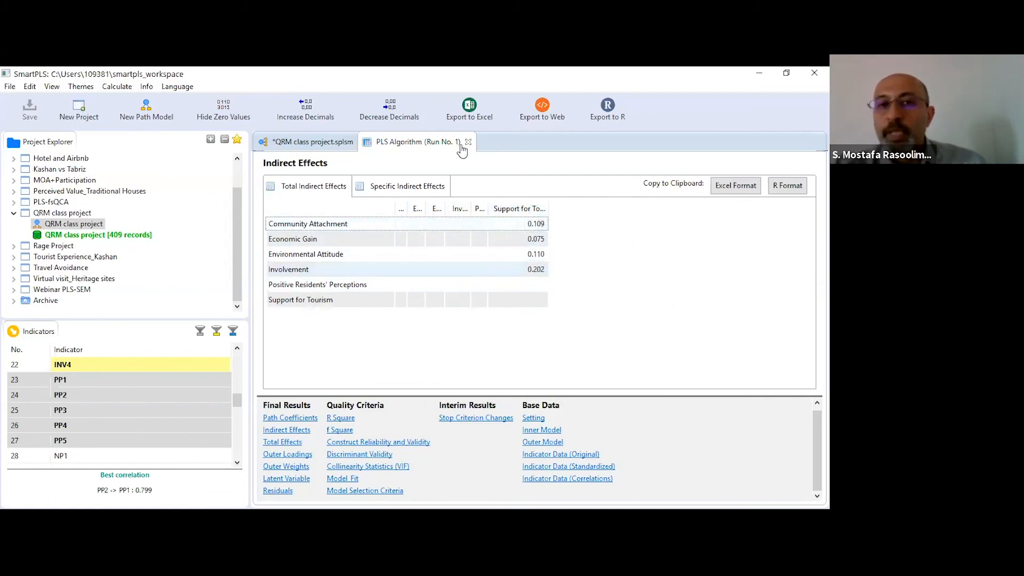
Step: Handwrite the mediation path "CA → PP → SUP" as an annotation over the indirect effects table
mouse_move(305, 213)
mouse_down()
mouse_move(377, 237)
mouse_move(338, 248)
mouse_up()
drag(346, 225, 377, 224)
drag(383, 217, 422, 209)
mouse_move(410, 203)
mouse_down()
mouse_move(423, 210)
mouse_move(403, 228)
mouse_up()
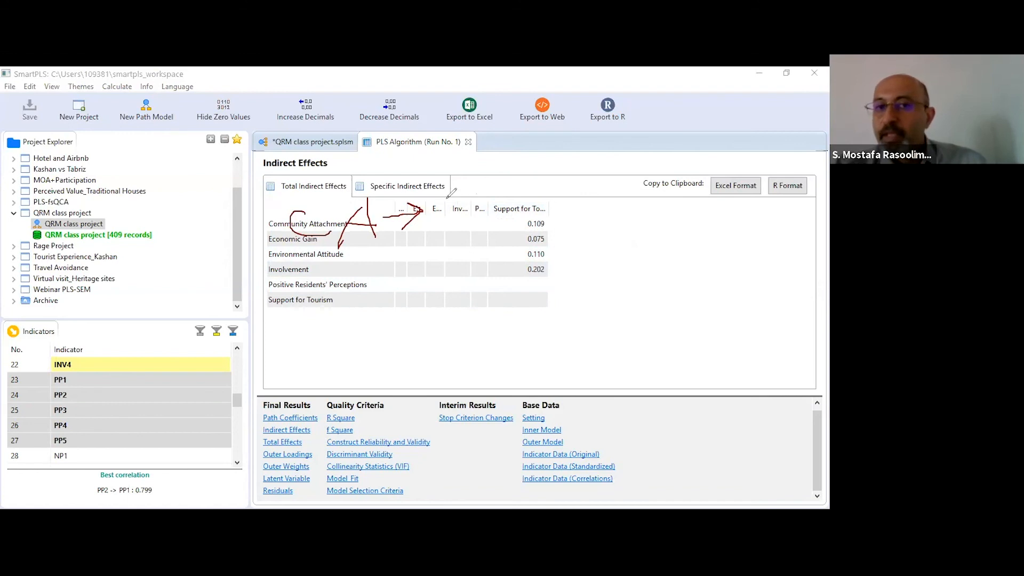
mouse_move(441, 205)
mouse_down()
mouse_move(441, 240)
mouse_move(464, 205)
mouse_move(468, 244)
mouse_up()
mouse_move(467, 206)
mouse_down()
mouse_move(460, 219)
mouse_move(535, 215)
mouse_up()
mouse_move(534, 215)
mouse_down()
mouse_move(525, 206)
mouse_move(519, 224)
mouse_move(558, 214)
mouse_move(543, 223)
mouse_up()
mouse_move(568, 210)
mouse_down()
mouse_move(569, 219)
mouse_move(580, 205)
mouse_move(588, 234)
mouse_move(587, 217)
mouse_up()
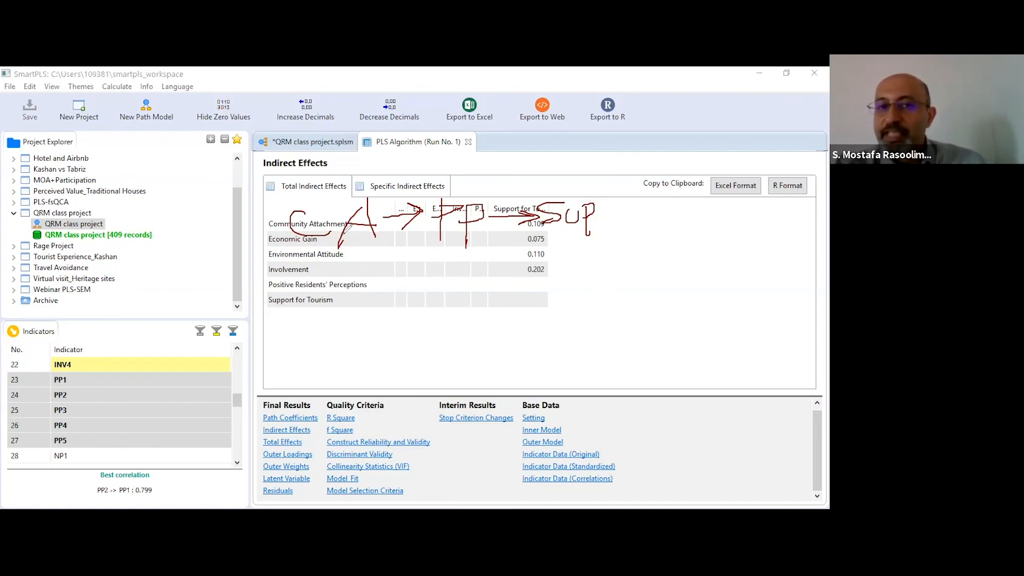
Step: Handwrite a second mediation path, "EG → PP → SUP", below the indirect effects table
mouse_move(319, 321)
mouse_down()
mouse_move(310, 344)
mouse_move(341, 345)
mouse_move(331, 332)
mouse_move(365, 347)
mouse_move(444, 327)
mouse_move(440, 357)
mouse_up()
mouse_move(443, 321)
mouse_down()
mouse_move(454, 330)
mouse_move(436, 341)
mouse_move(473, 347)
mouse_move(458, 337)
mouse_move(515, 330)
mouse_move(496, 346)
mouse_up()
mouse_move(544, 320)
mouse_down()
mouse_move(522, 343)
mouse_move(570, 327)
mouse_move(572, 360)
mouse_move(571, 341)
mouse_up()
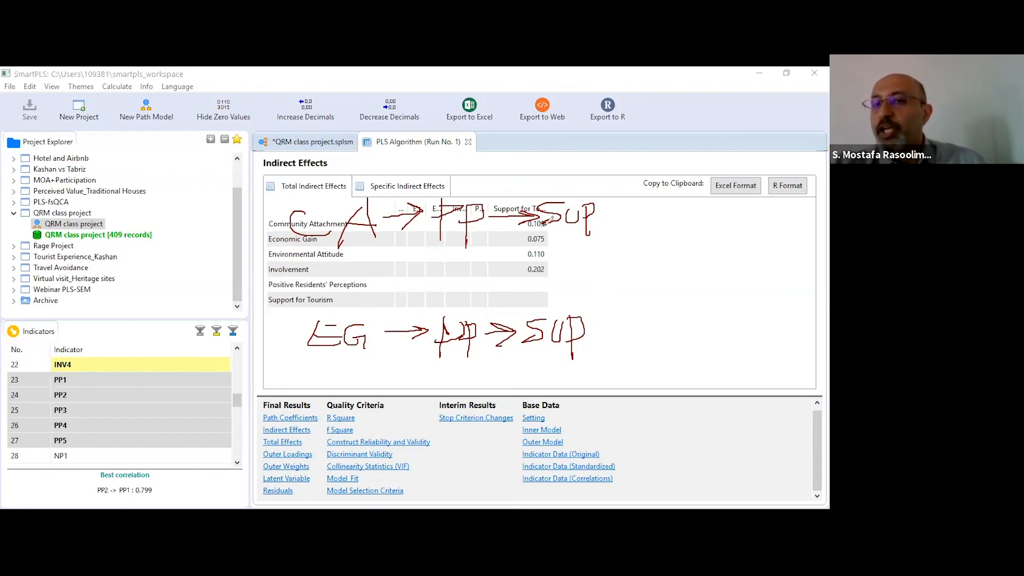
Step: Mark the indirect effects on Support for Tourism with freehand strokes and clear all the annotations
drag(525, 214, 542, 224)
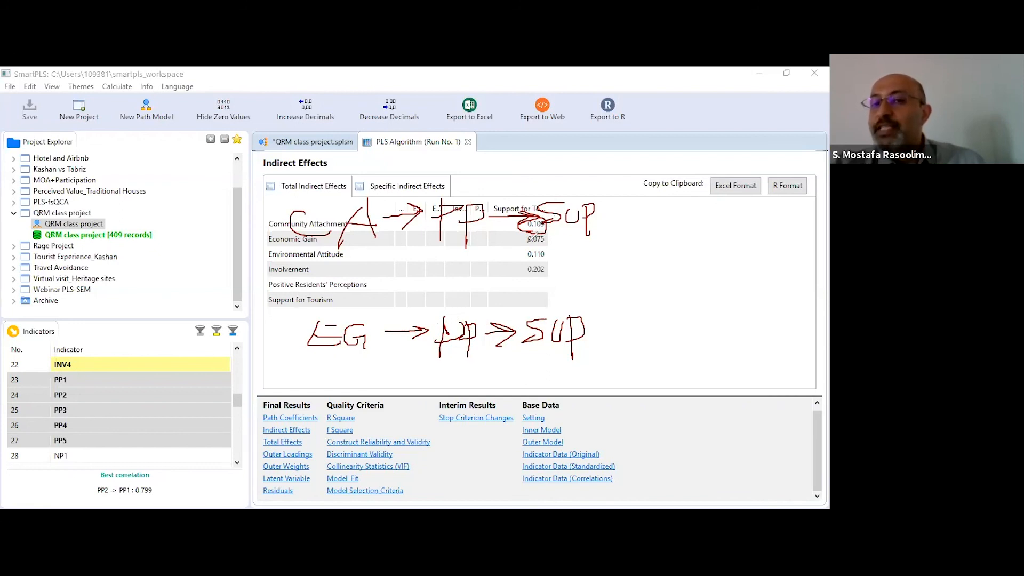
mouse_move(551, 240)
mouse_down()
mouse_move(567, 241)
mouse_move(562, 255)
mouse_up()
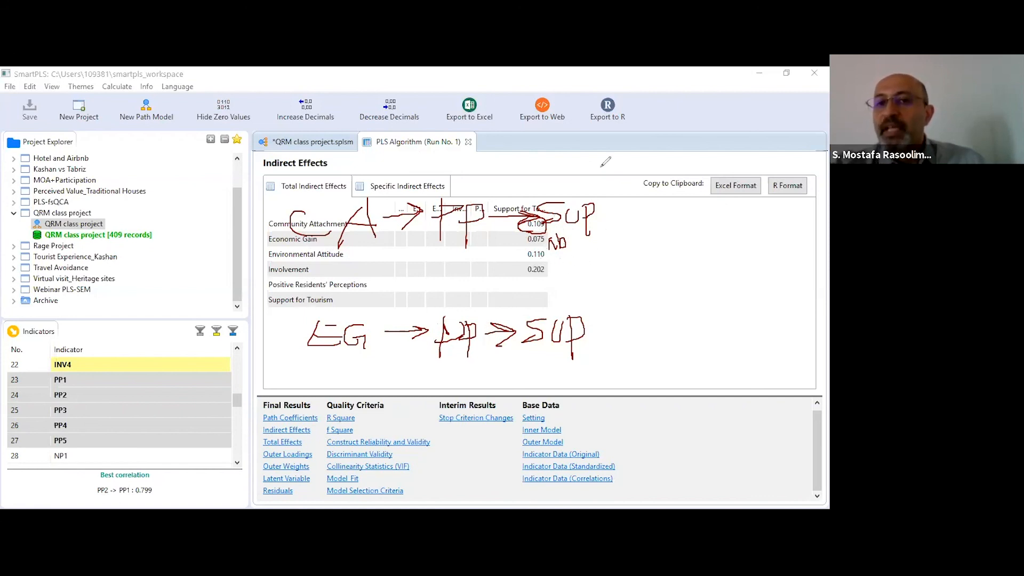
click(591, 177)
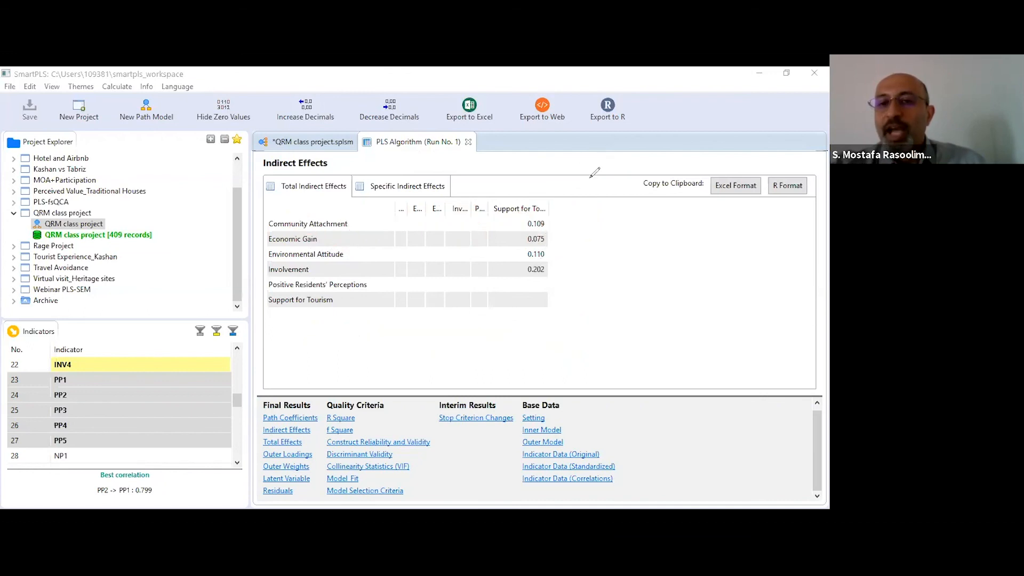
mouse_move(527, 213)
mouse_down()
mouse_move(502, 244)
mouse_move(572, 253)
mouse_move(518, 213)
mouse_up()
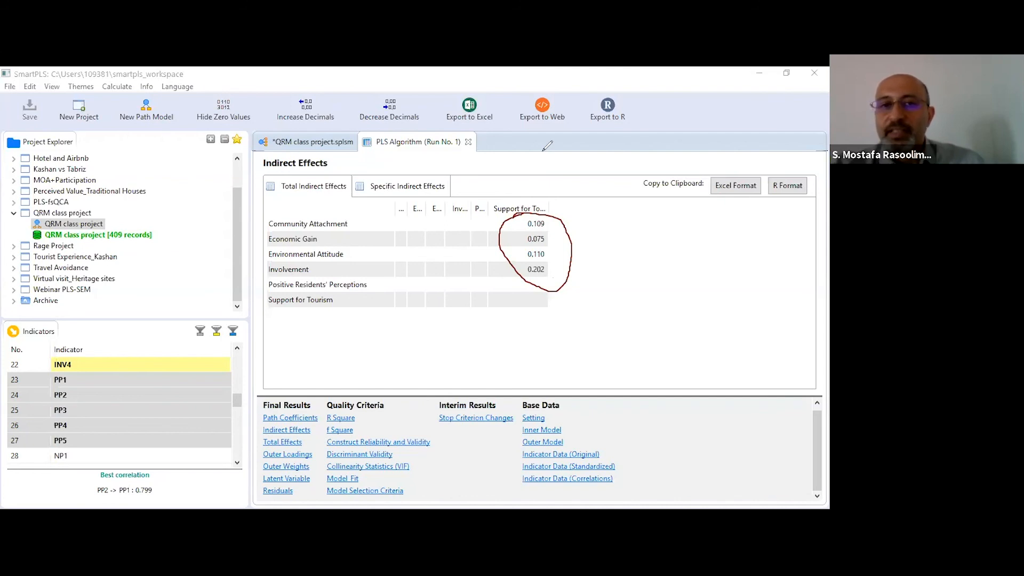
click(307, 139)
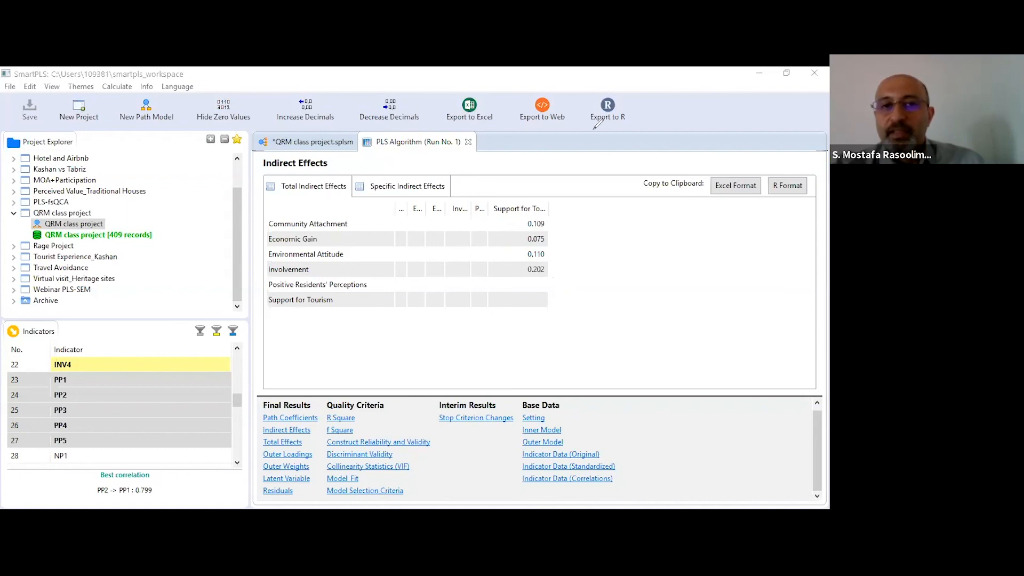
Step: Compare the path coefficients shown in the model with the indirect effects in the PLS report
click(305, 144)
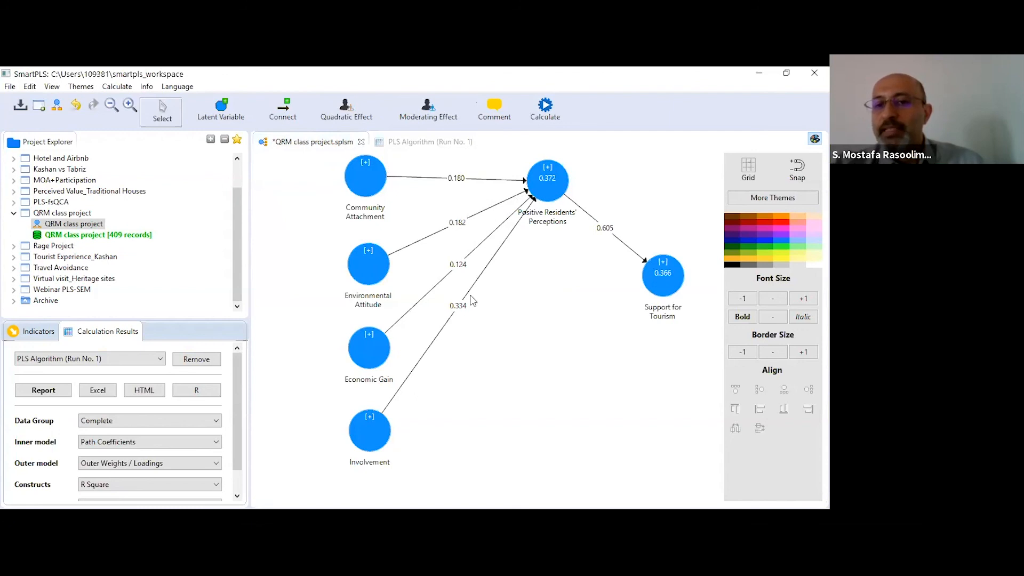
click(442, 143)
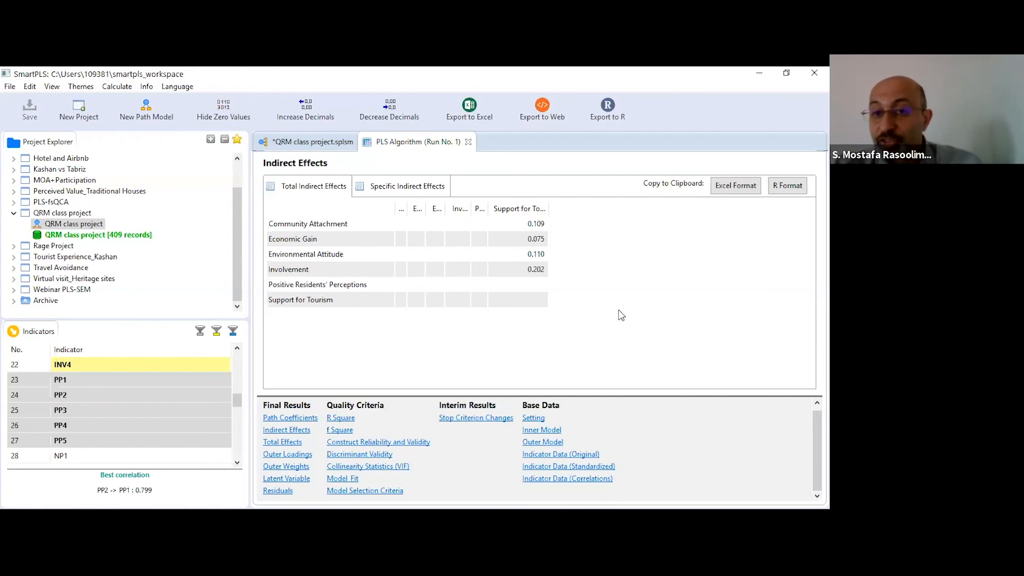
click(312, 142)
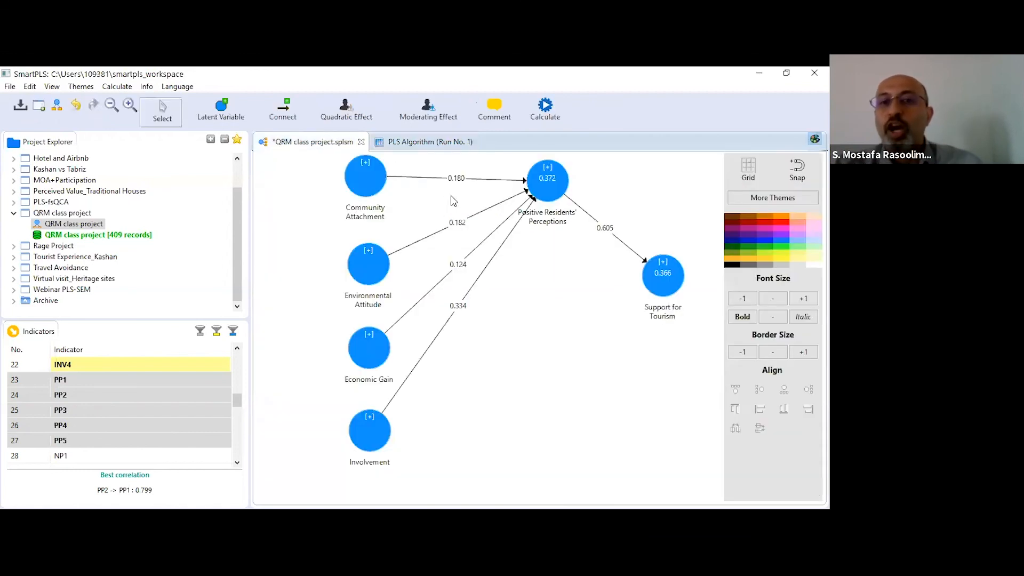
Step: Open the Bootstrapping setup for the model and set the test type to Two Tailed
click(545, 108)
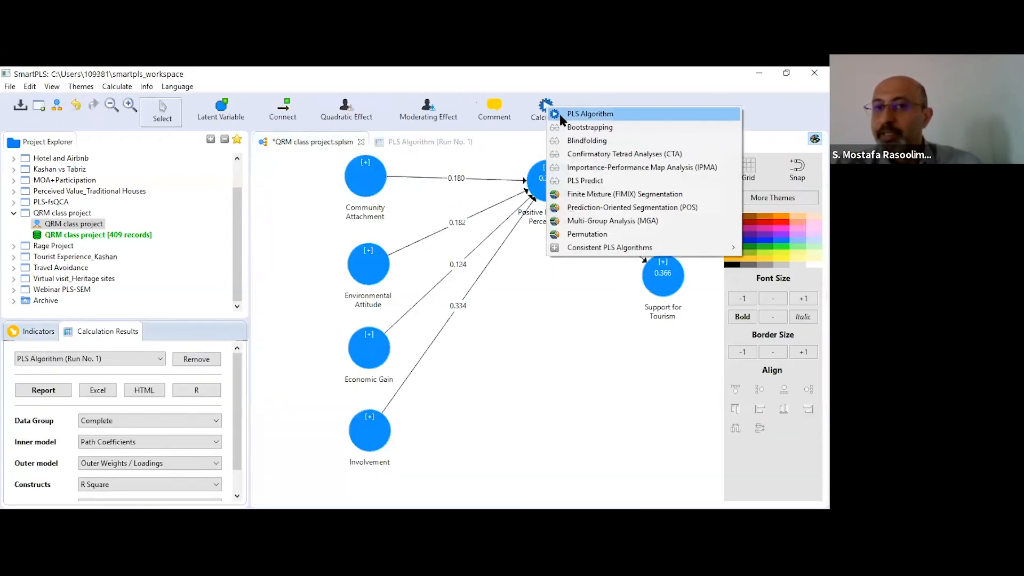
click(587, 129)
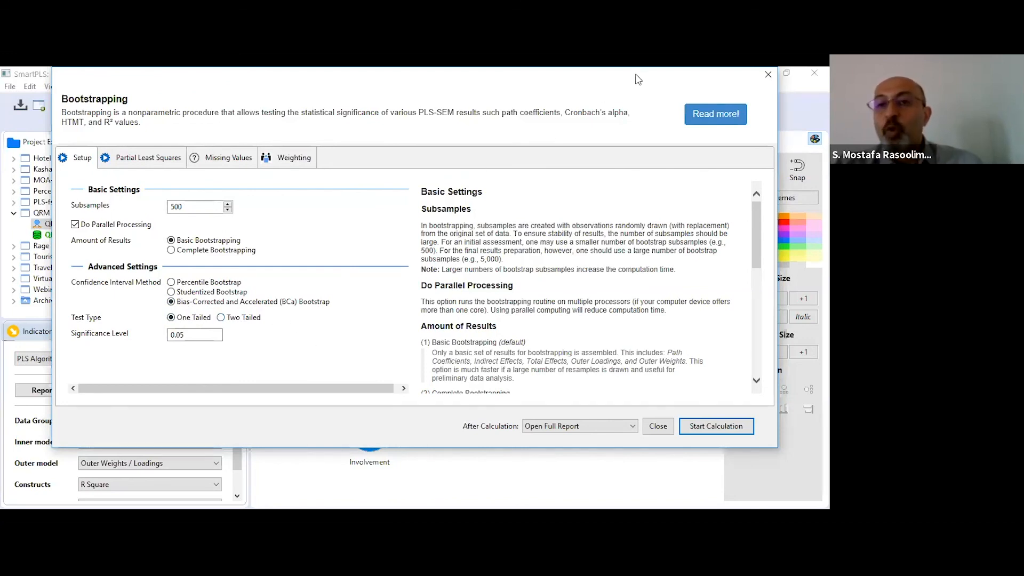
drag(638, 79, 609, 96)
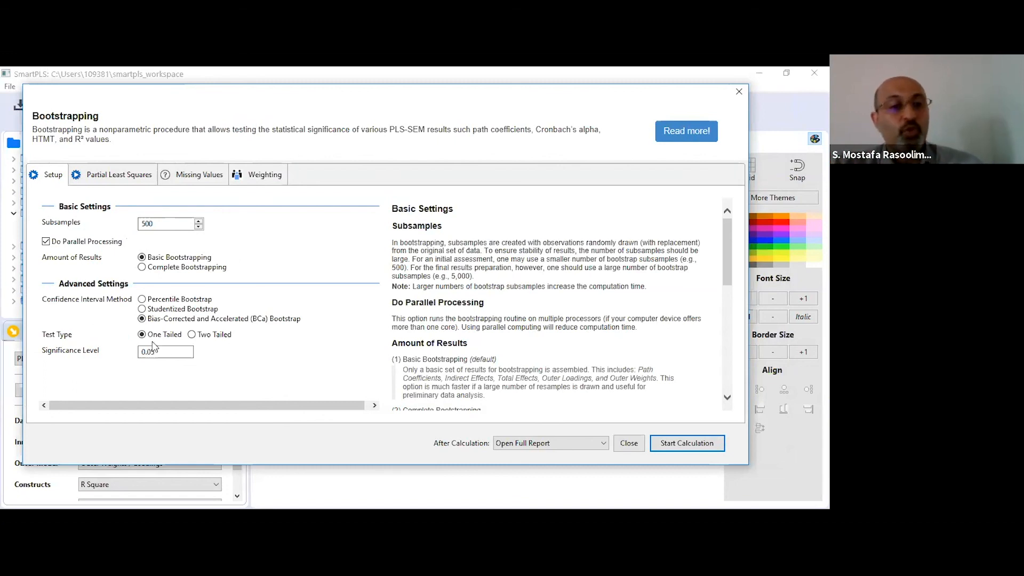
click(193, 335)
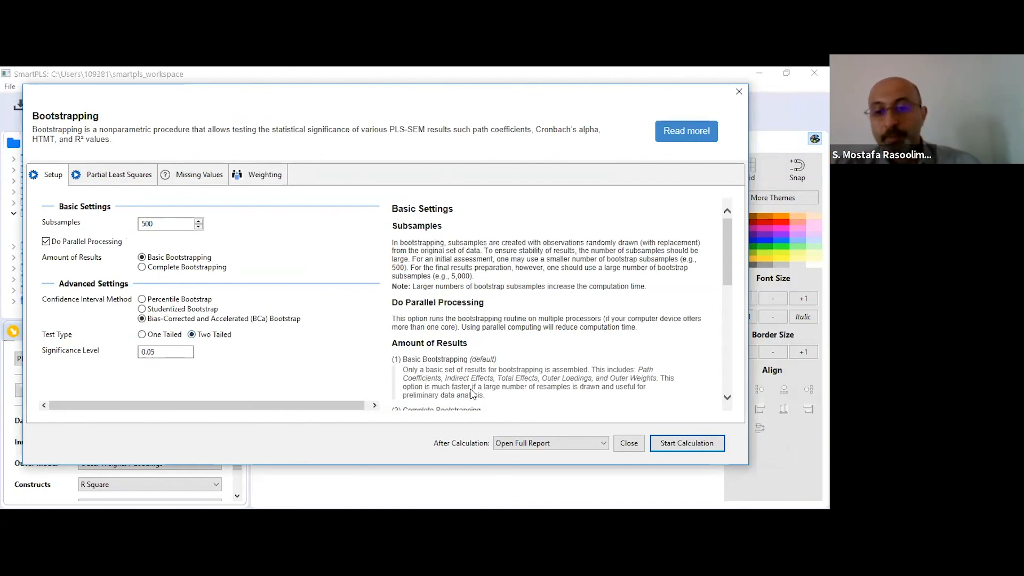
Step: Run the bootstrapping with 500 subsamples and show the specific indirect effects with full path names and their P values
click(705, 444)
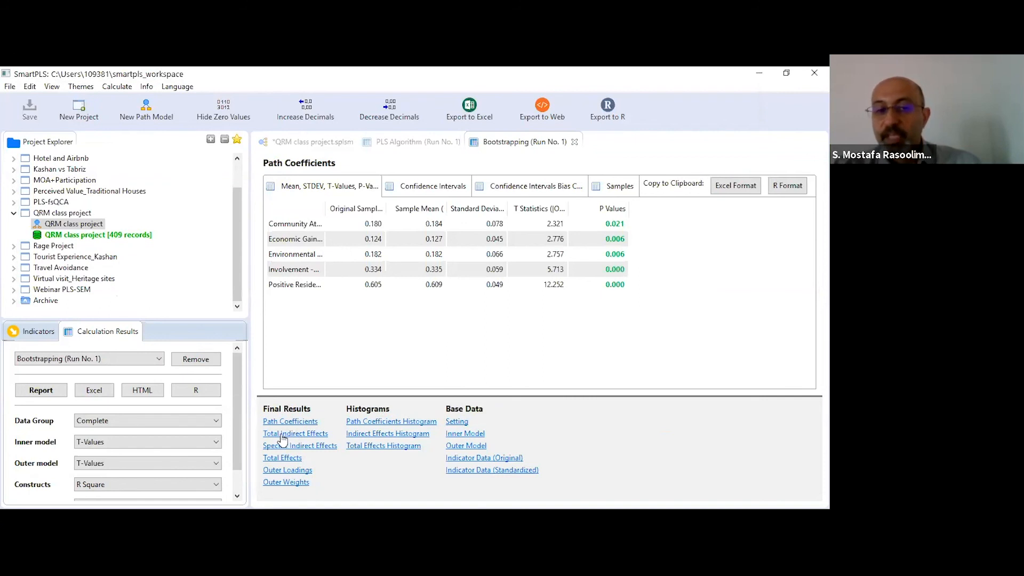
click(317, 448)
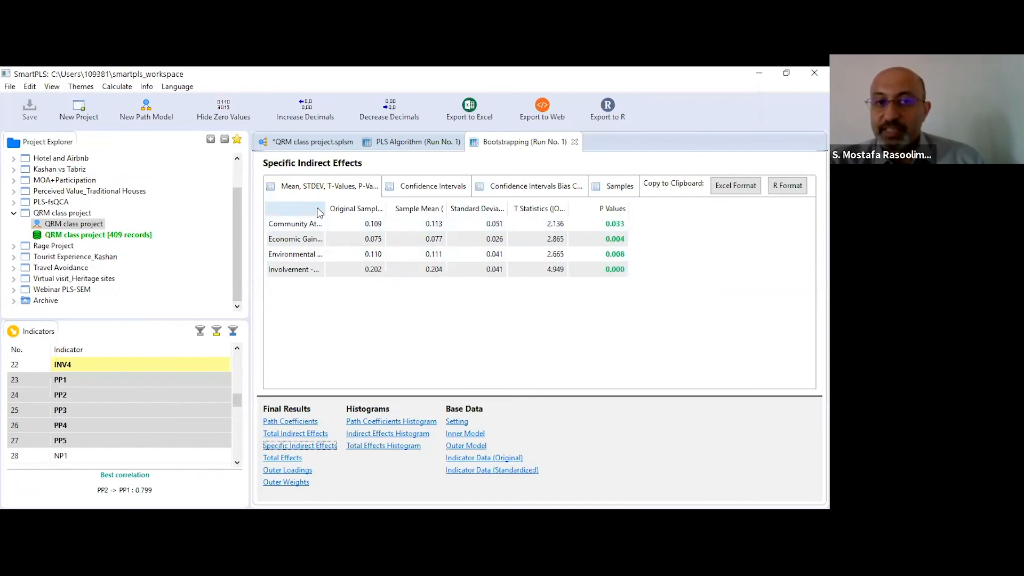
drag(326, 208, 541, 211)
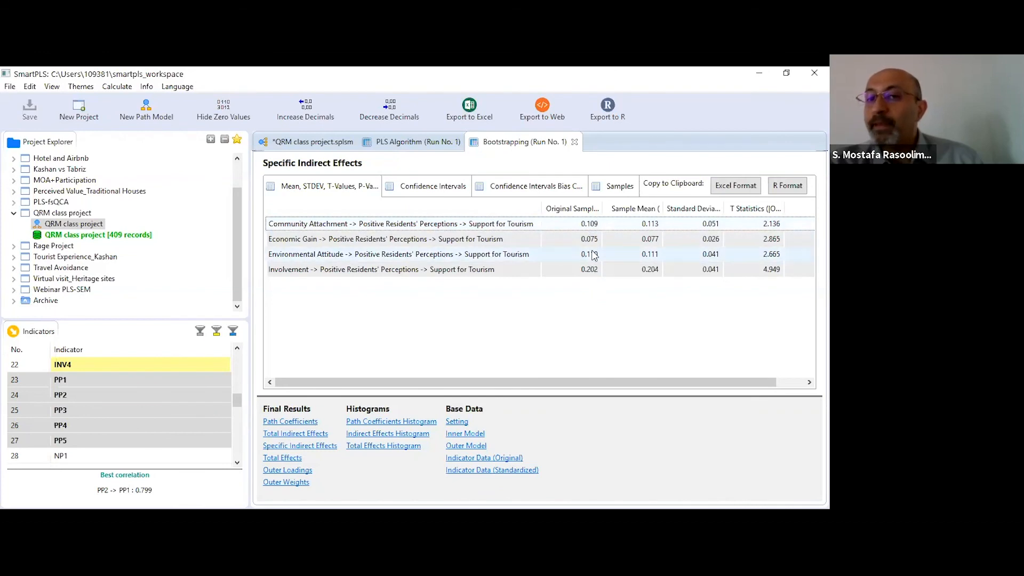
click(789, 383)
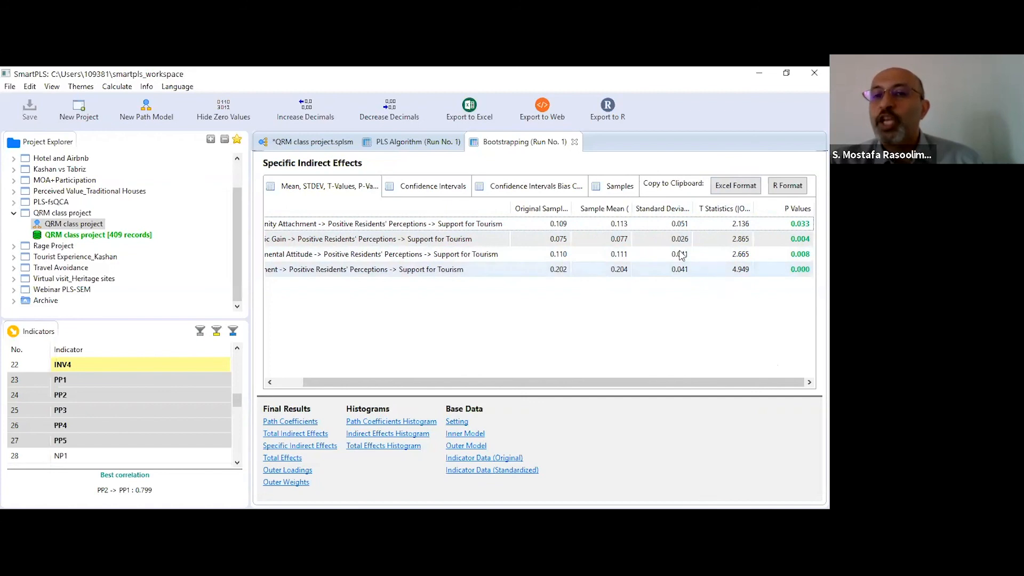
Step: Examine the bias-corrected confidence intervals of the specific indirect effects alongside the T-values in the path model
click(512, 191)
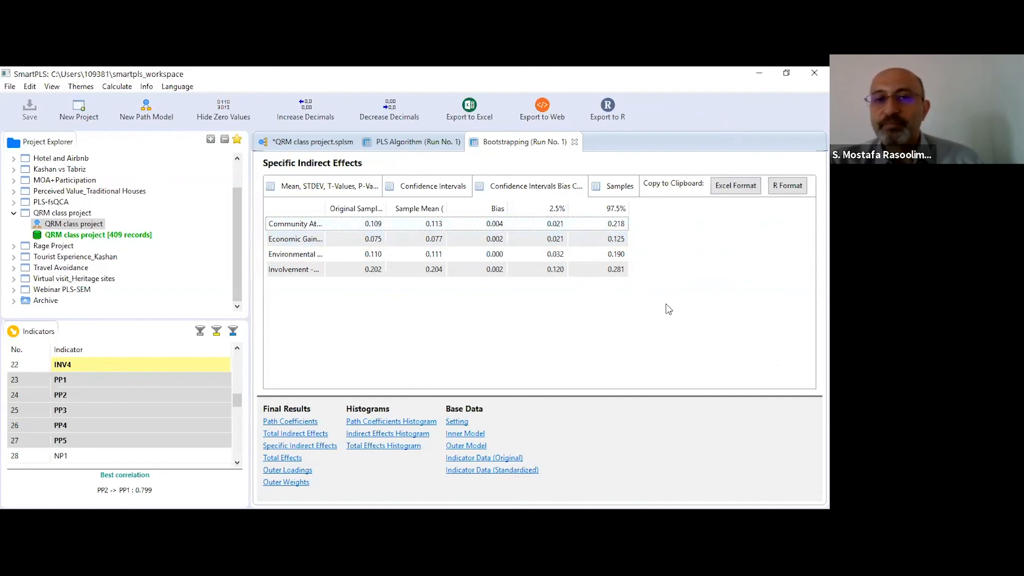
drag(324, 208, 386, 205)
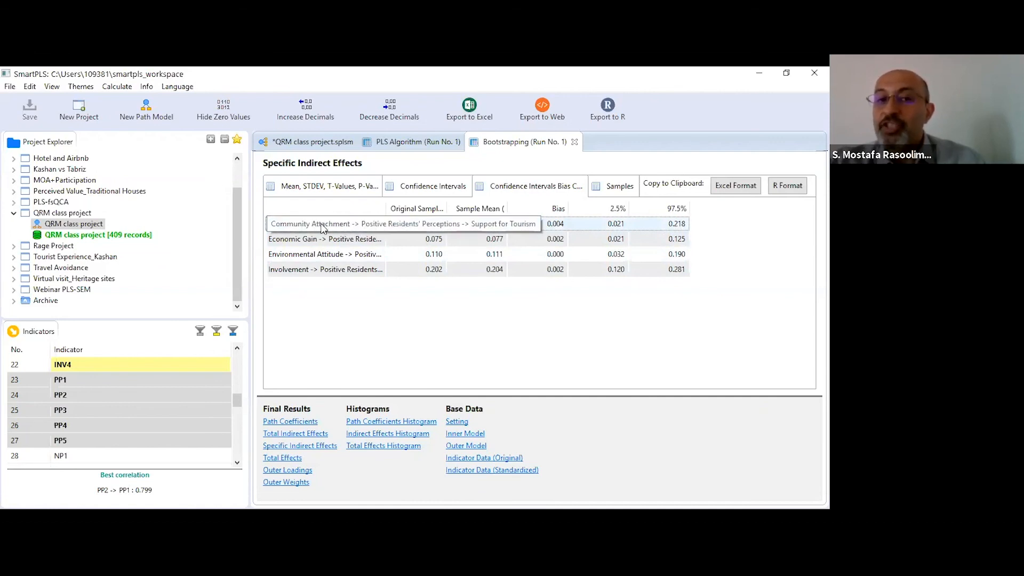
click(312, 142)
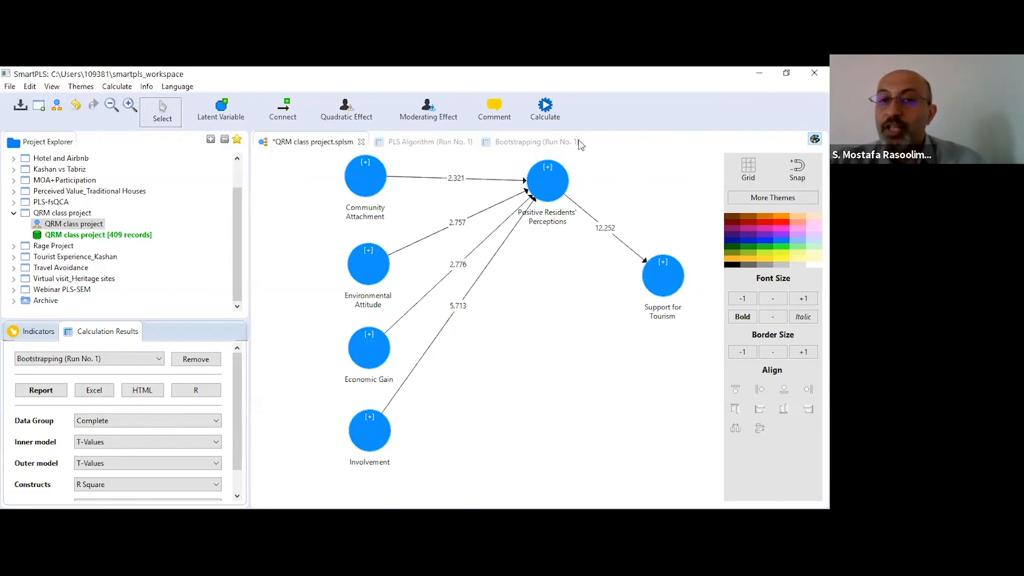
click(518, 142)
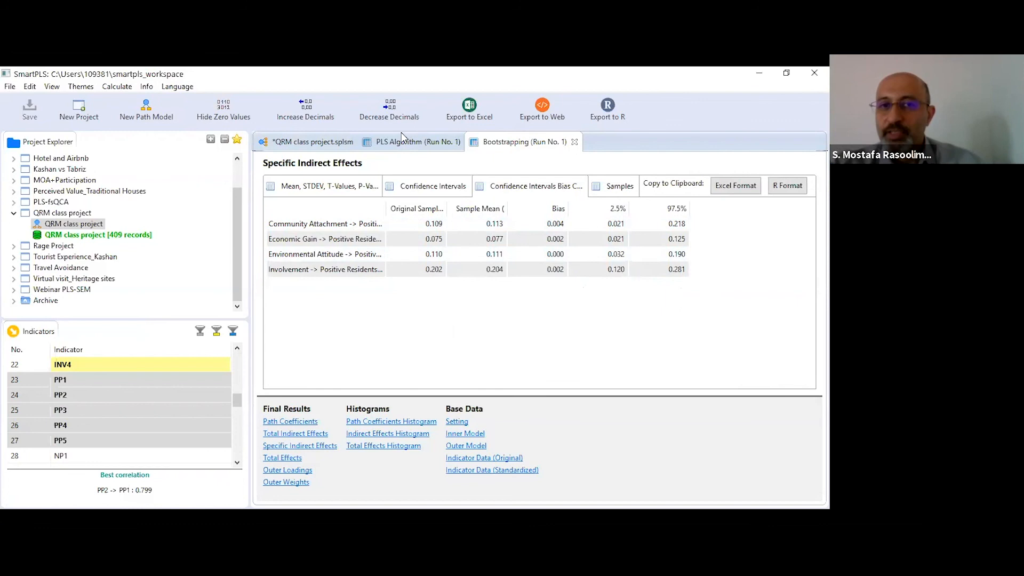
click(312, 141)
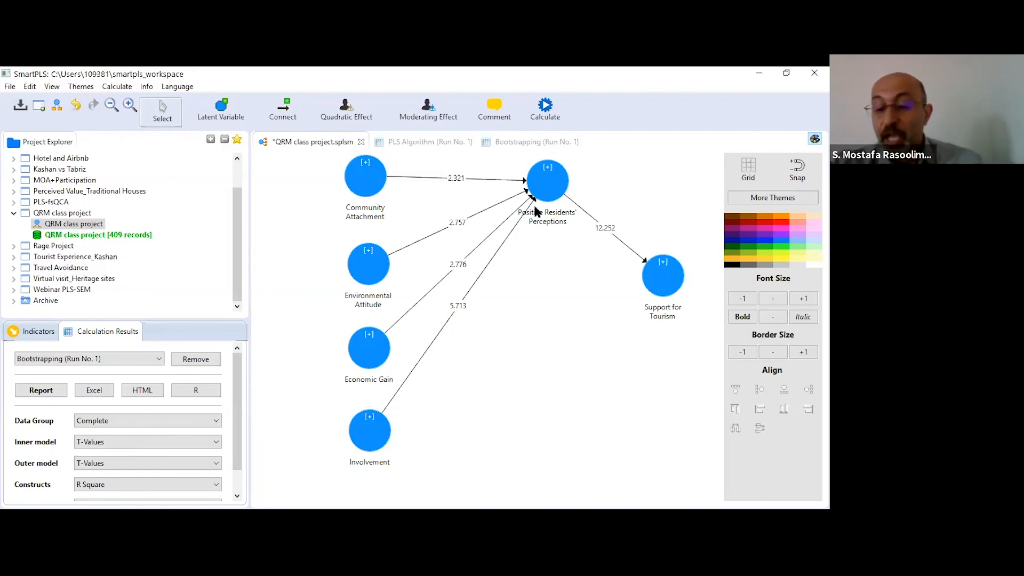
click(531, 143)
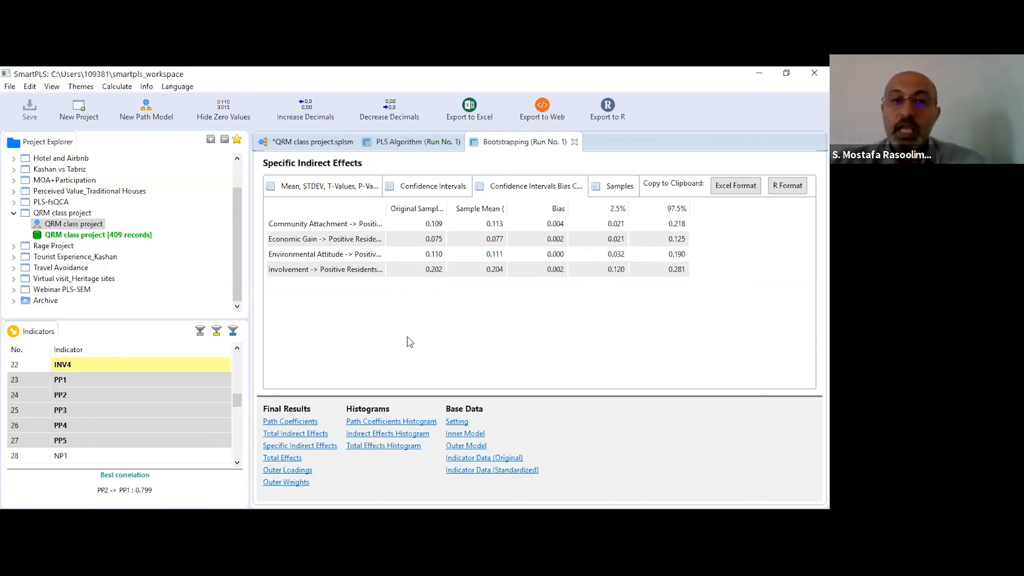
Step: In the path model, move Positive Residents' Perceptions slightly up and outward and Community Attachment slightly down
click(305, 142)
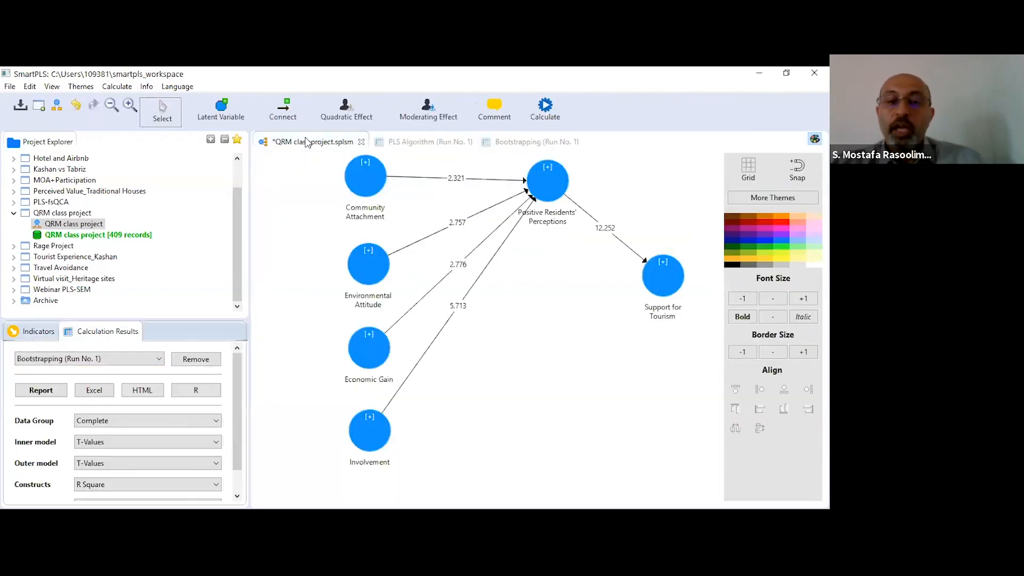
drag(566, 179, 582, 165)
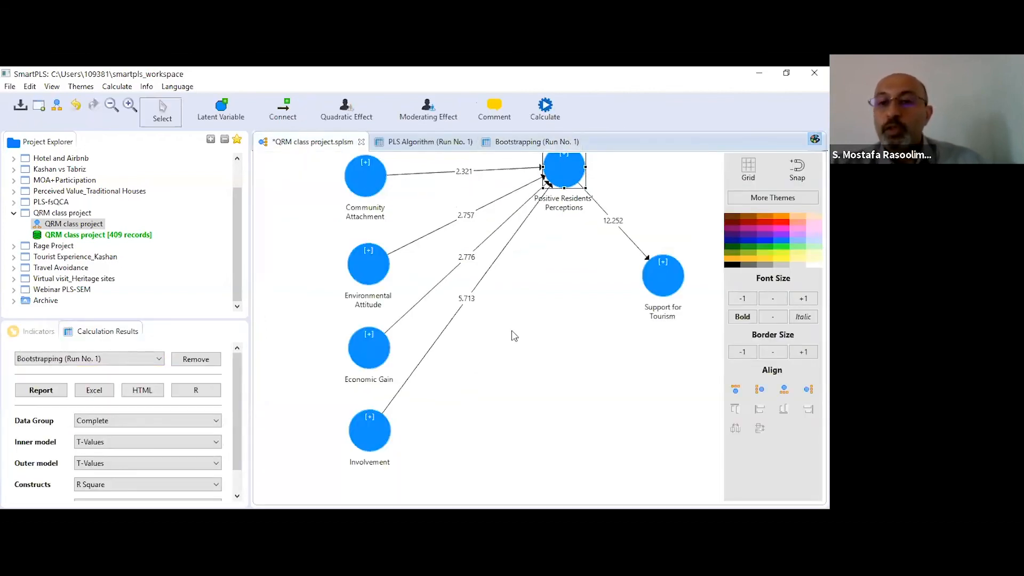
drag(367, 196, 368, 213)
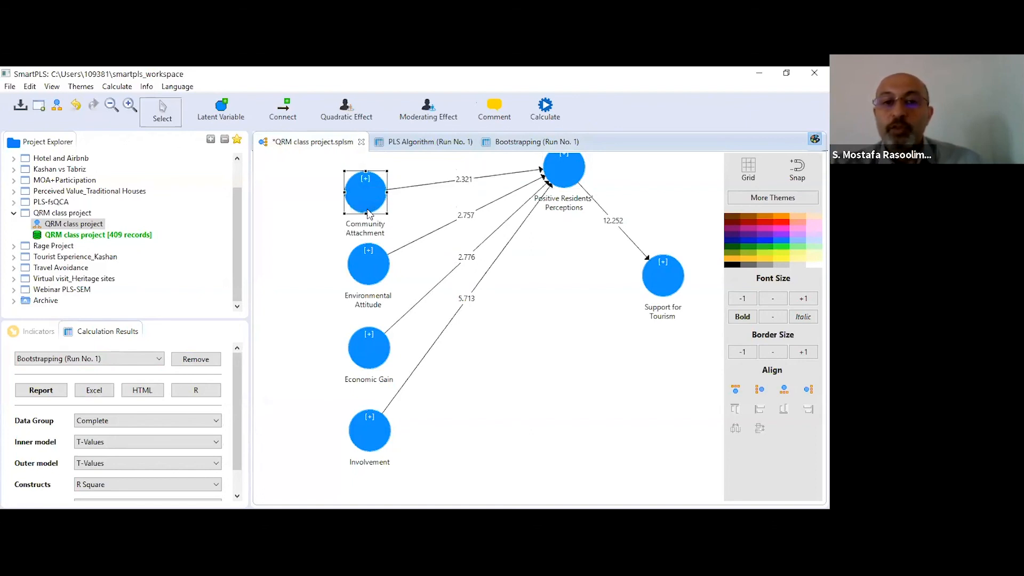
Step: Connect Community Attachment, Environmental Attitude, Economic Gain and Involvement directly to Support for Tourism
click(283, 114)
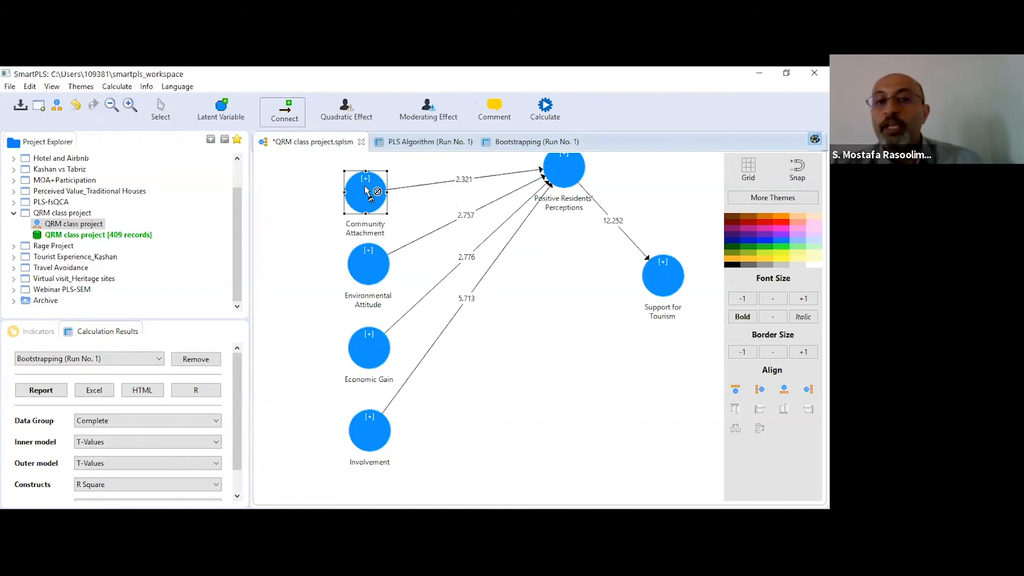
click(648, 274)
click(370, 273)
click(655, 274)
click(367, 352)
click(664, 271)
click(360, 433)
click(663, 278)
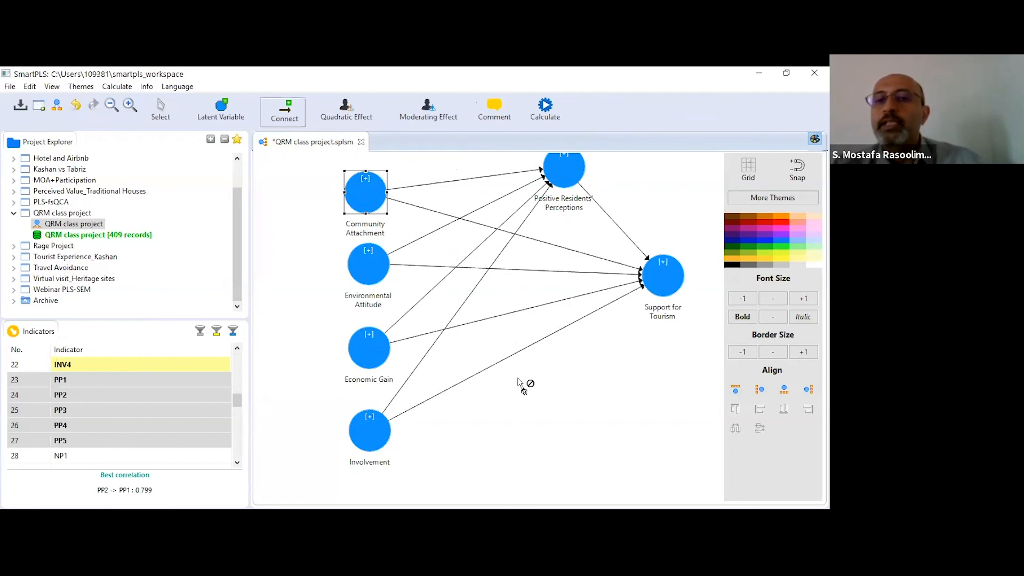
click(161, 110)
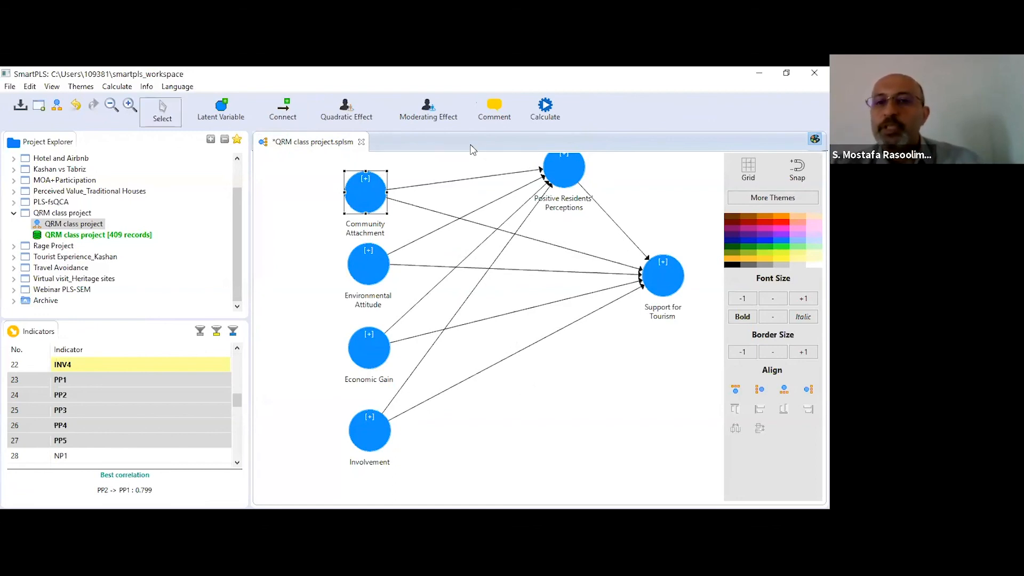
Step: Run the PLS Algorithm on the model with direct paths and display its path coefficients in the diagram
click(544, 109)
click(635, 140)
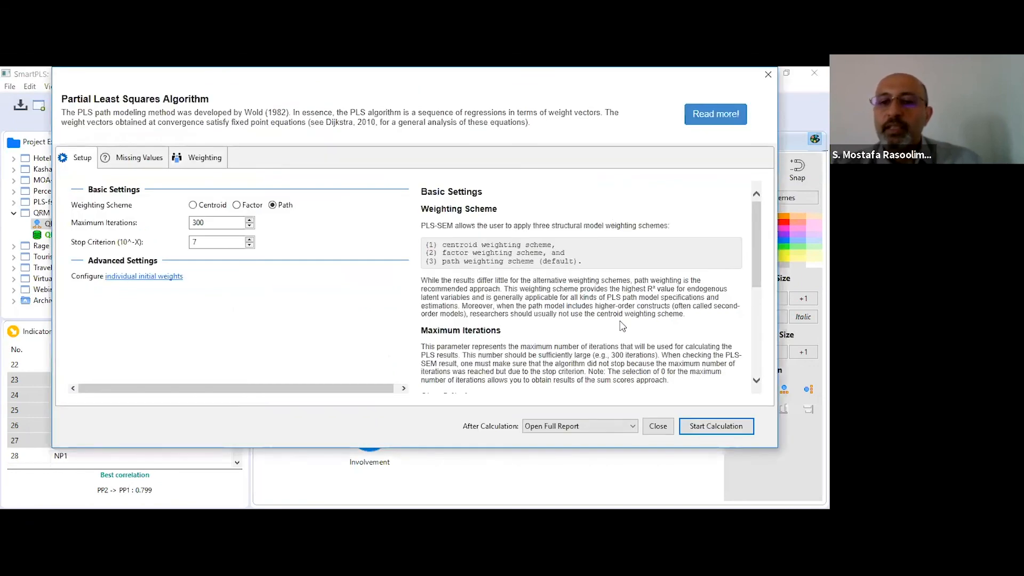
click(716, 426)
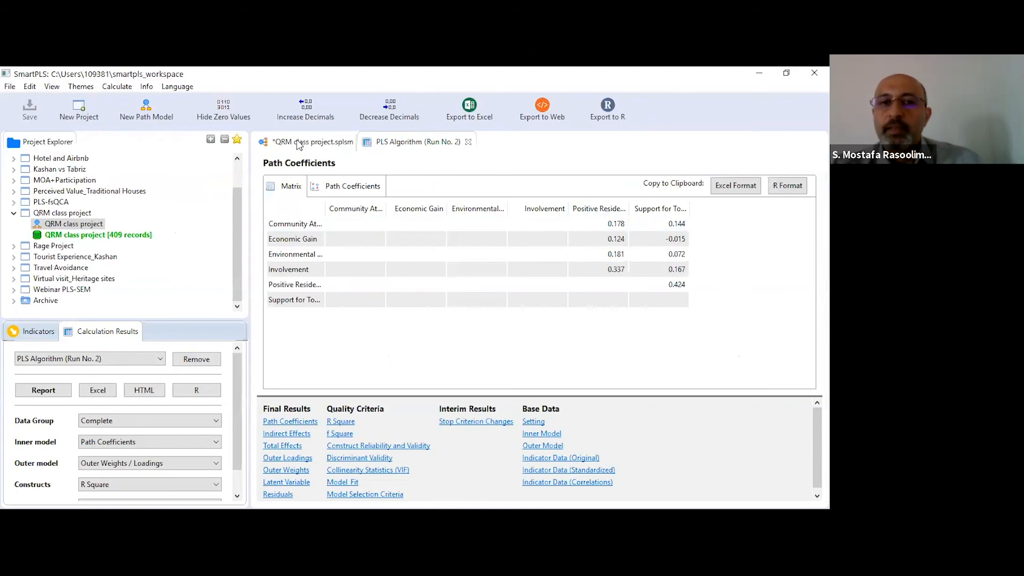
click(348, 142)
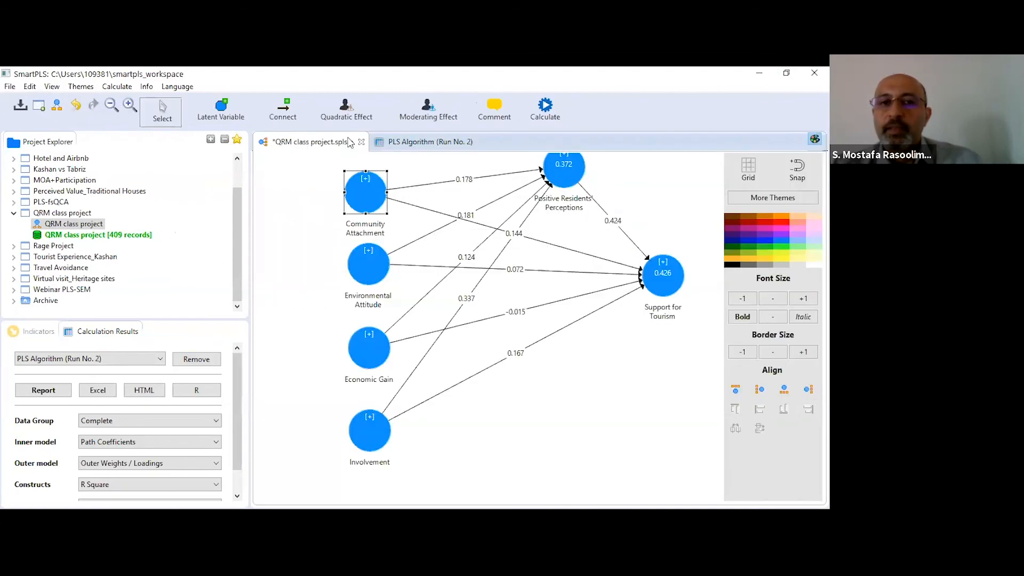
Step: Bootstrap the model with direct paths and open the bias-corrected confidence intervals of its specific indirect effects
click(552, 111)
click(593, 128)
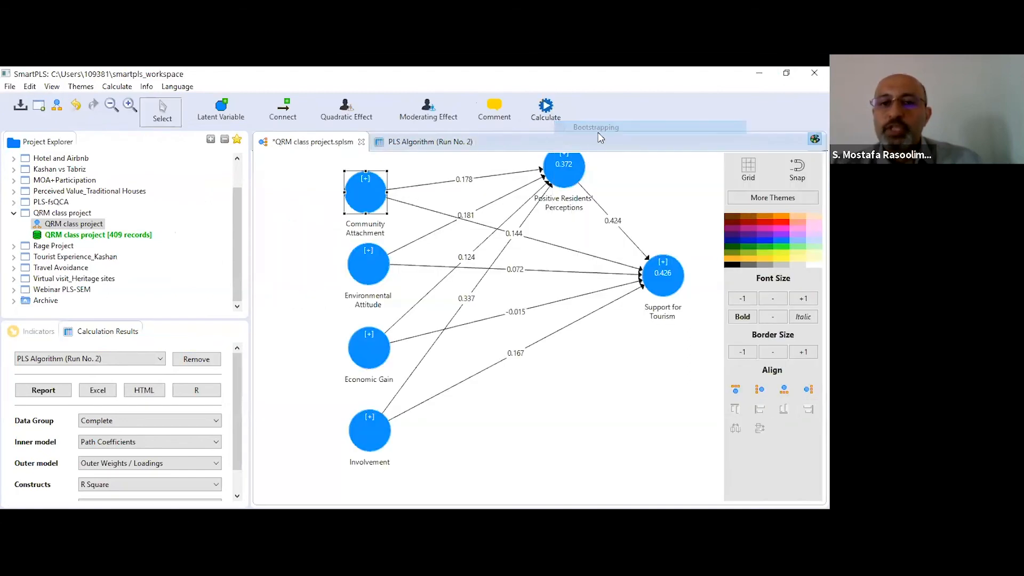
click(716, 426)
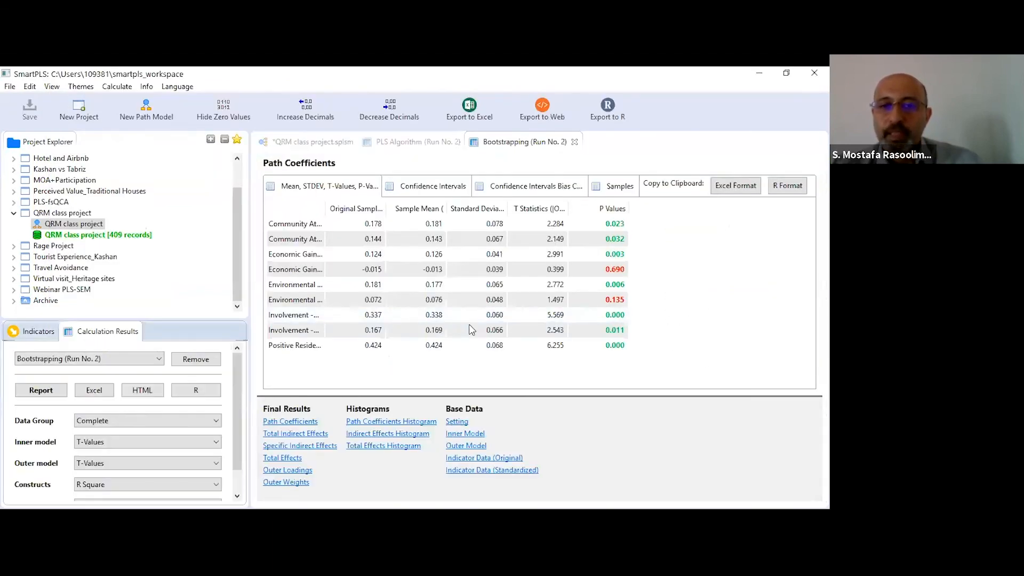
click(306, 448)
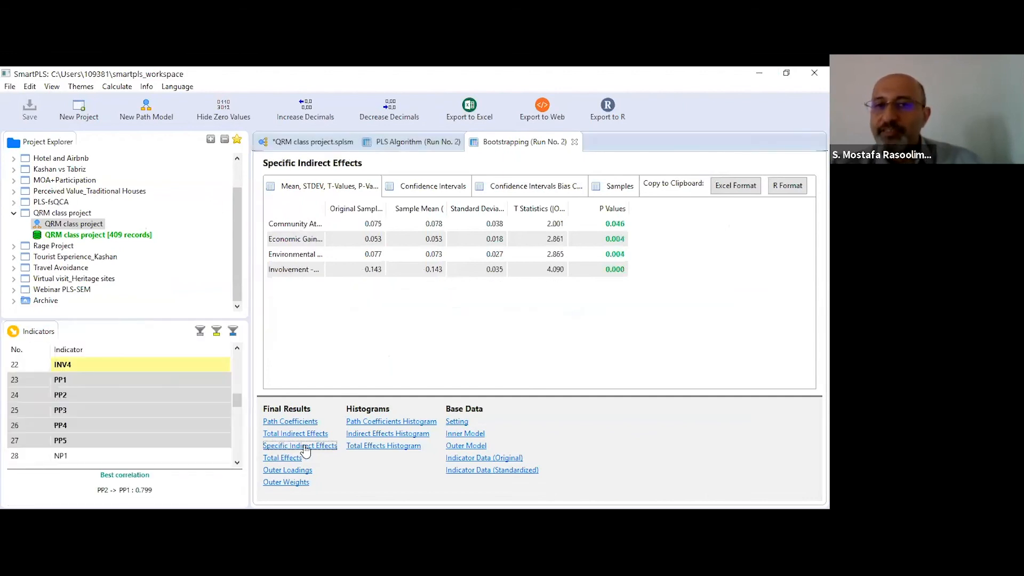
click(528, 180)
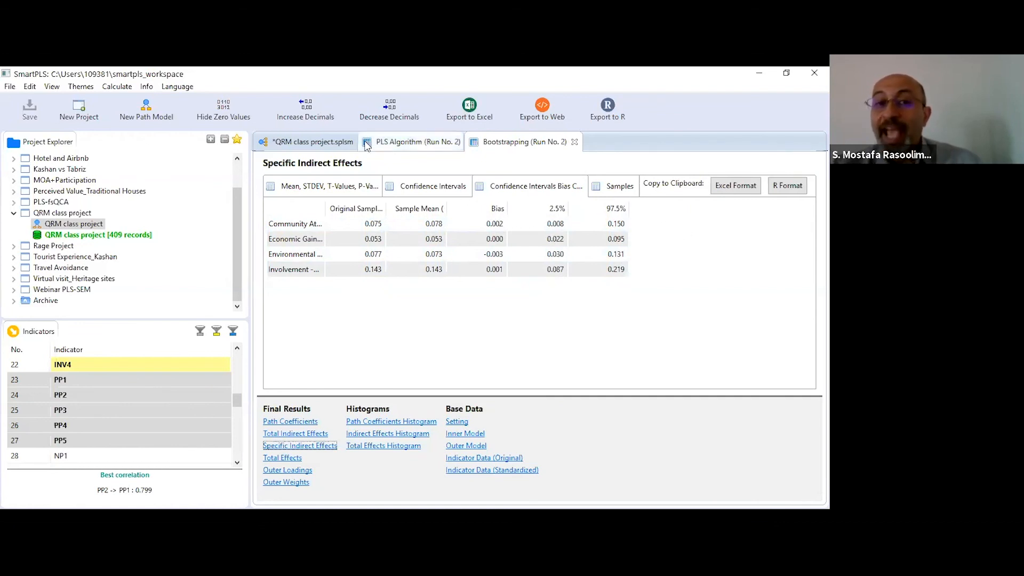
Step: Compare the T-values of the direct paths in the model with the specific indirect effects in the bootstrapping report
click(307, 141)
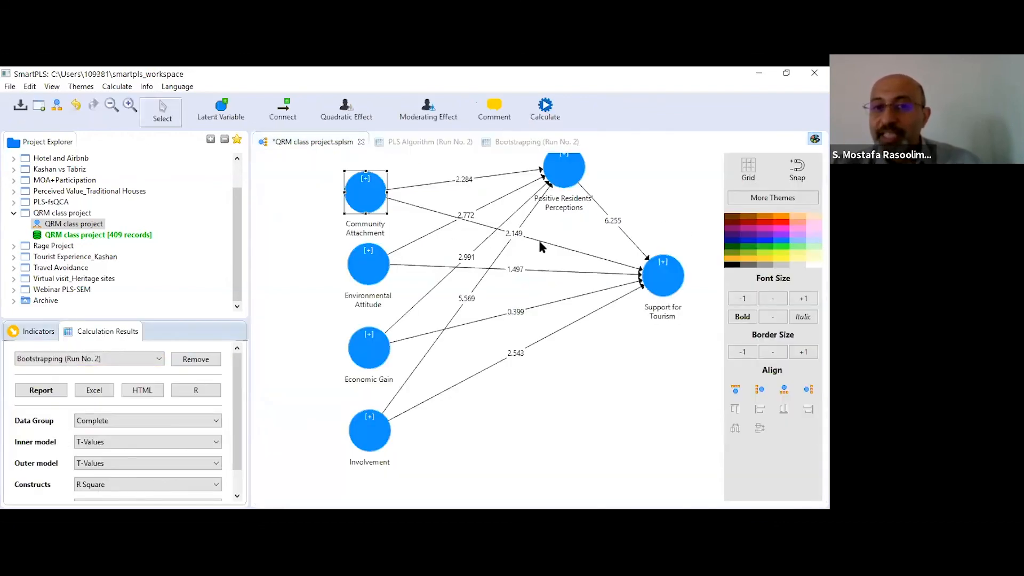
click(552, 143)
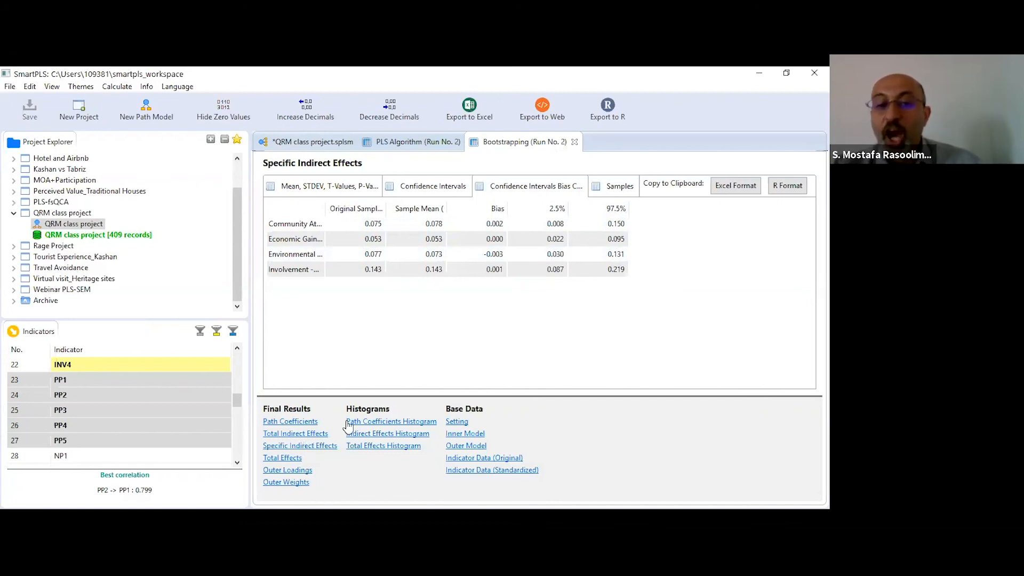
click(300, 447)
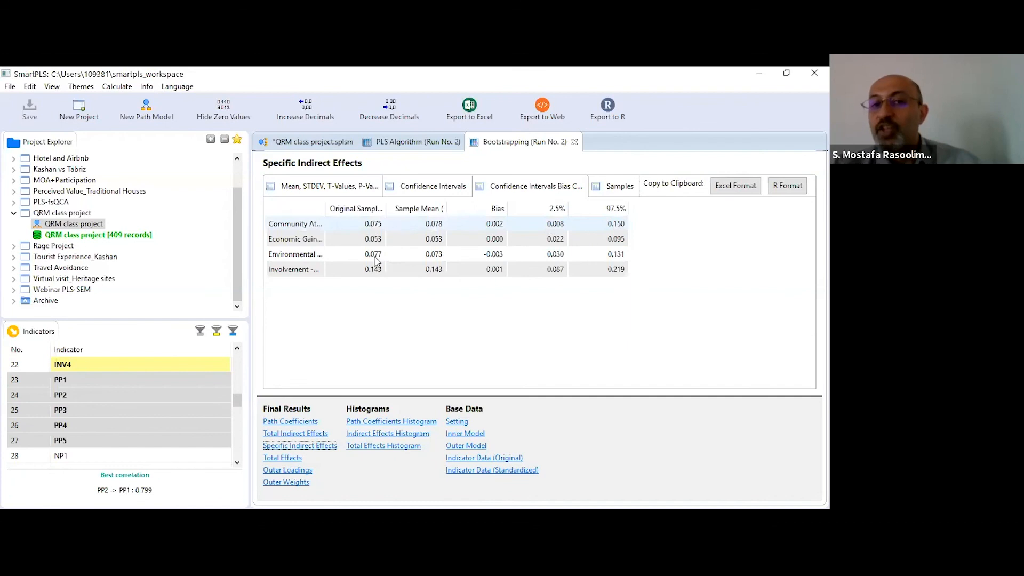